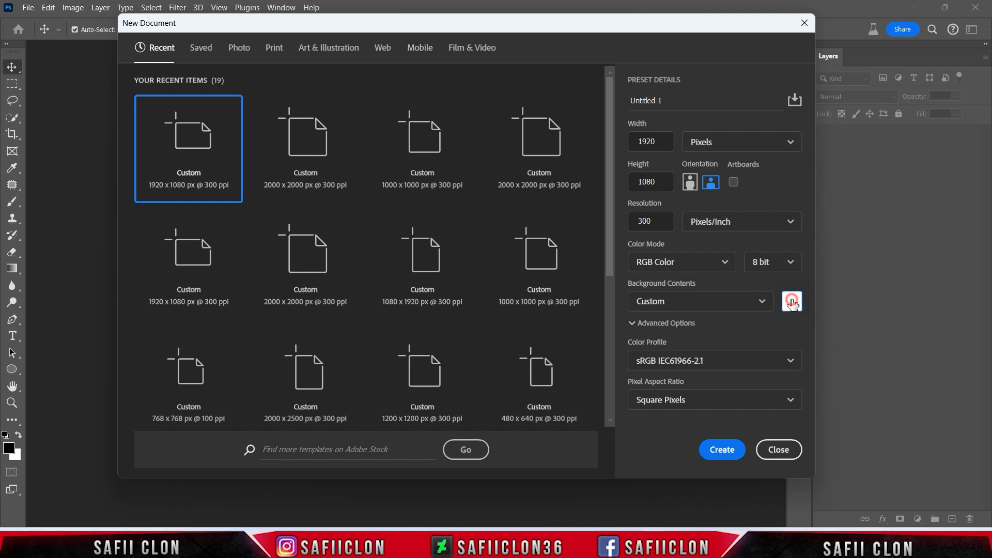
# - Create a 1920 x 1080 px document at 300 ppi with a white background, and unlock its background layer
pyautogui.click(852, 89)
pyautogui.click(723, 449)
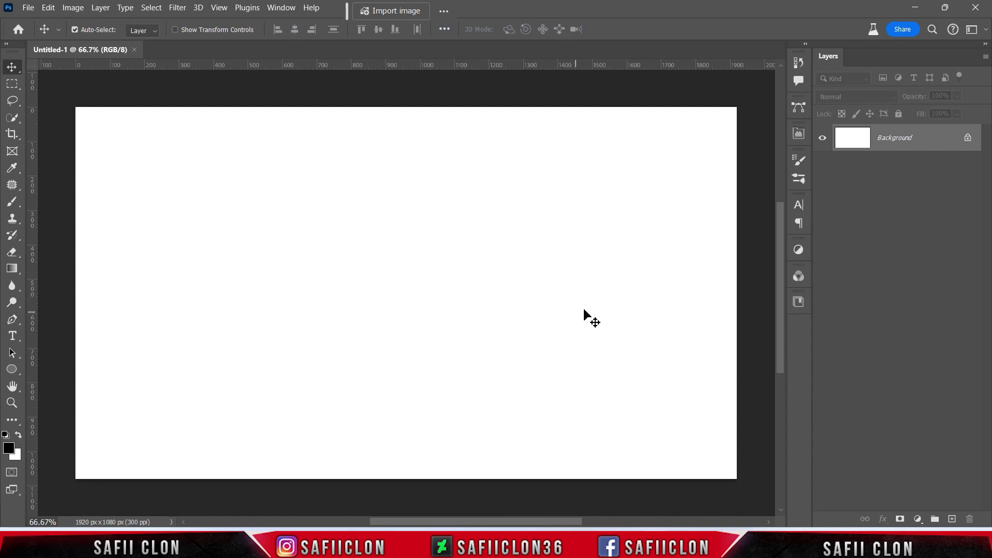
pyautogui.click(968, 140)
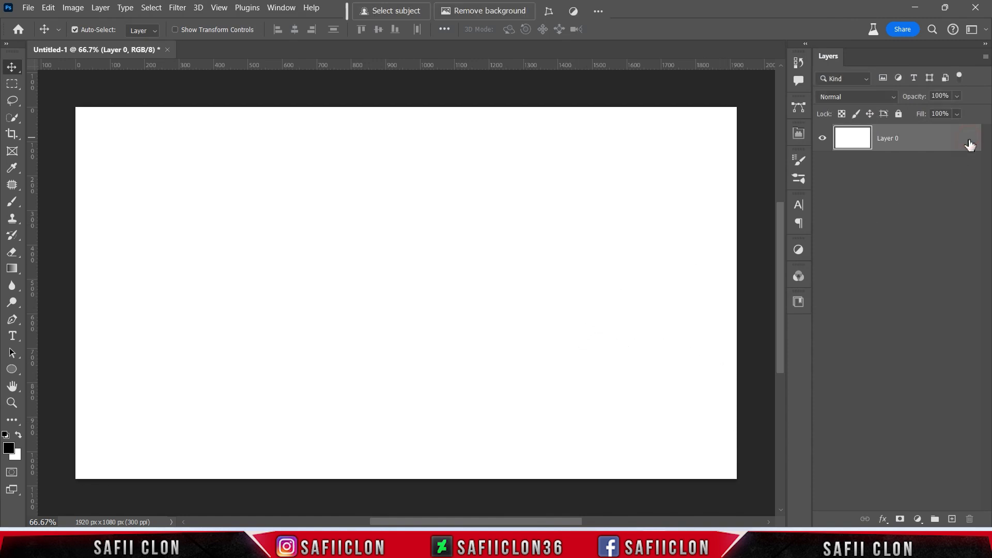
# - Add the text BITMAP to the canvas in black Megapunch Italic at 18 pt
pyautogui.moveTo(13, 336); pyautogui.dragTo(52, 336)
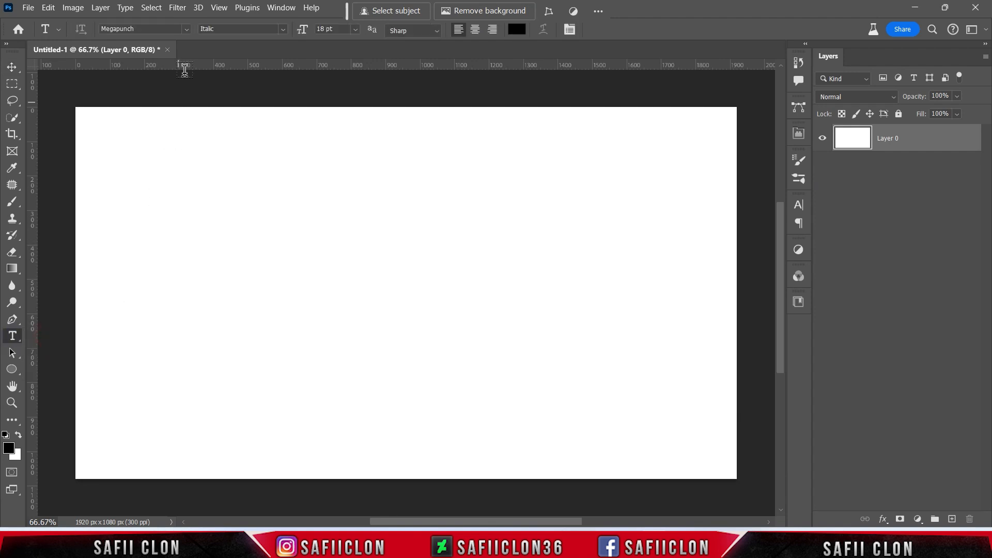
pyautogui.click(187, 29)
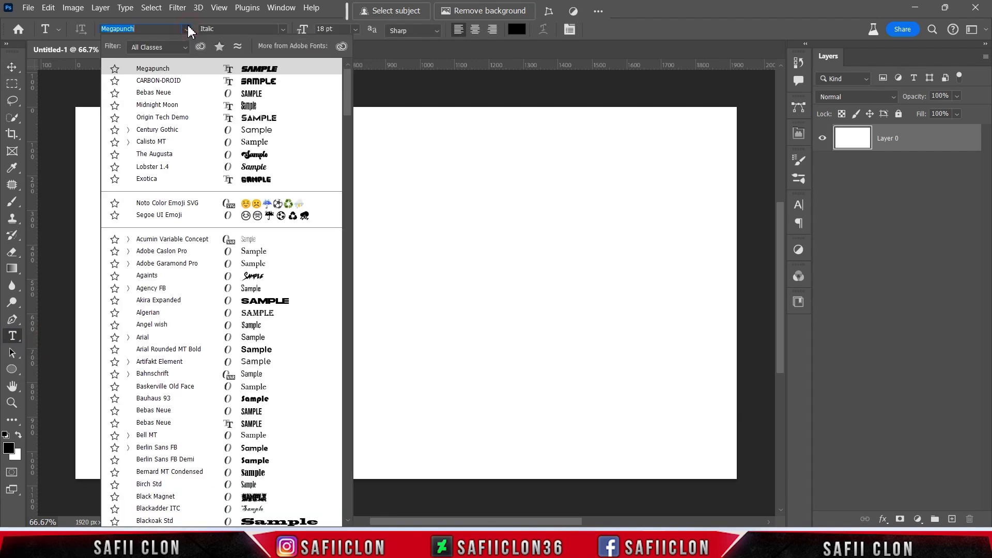
pyautogui.click(180, 69)
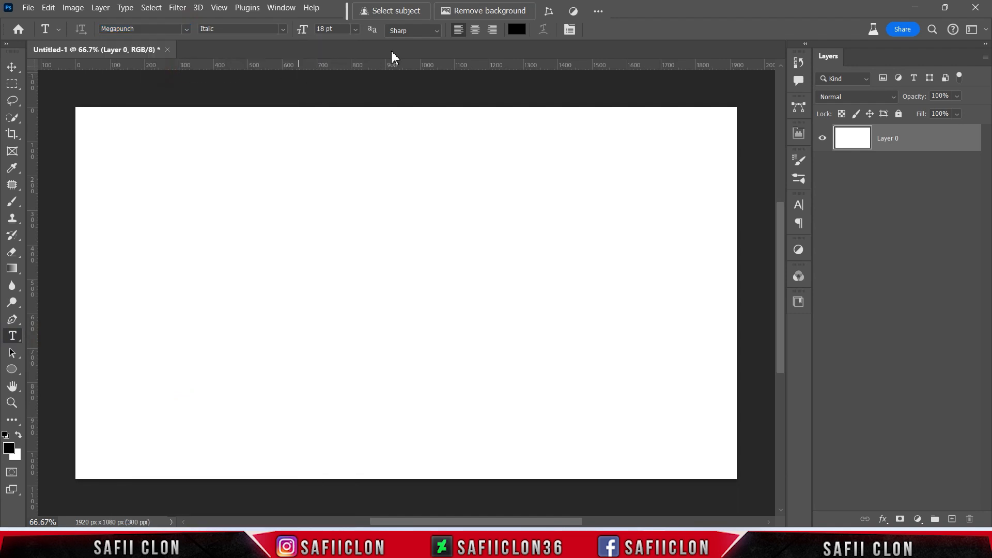
pyautogui.click(285, 294)
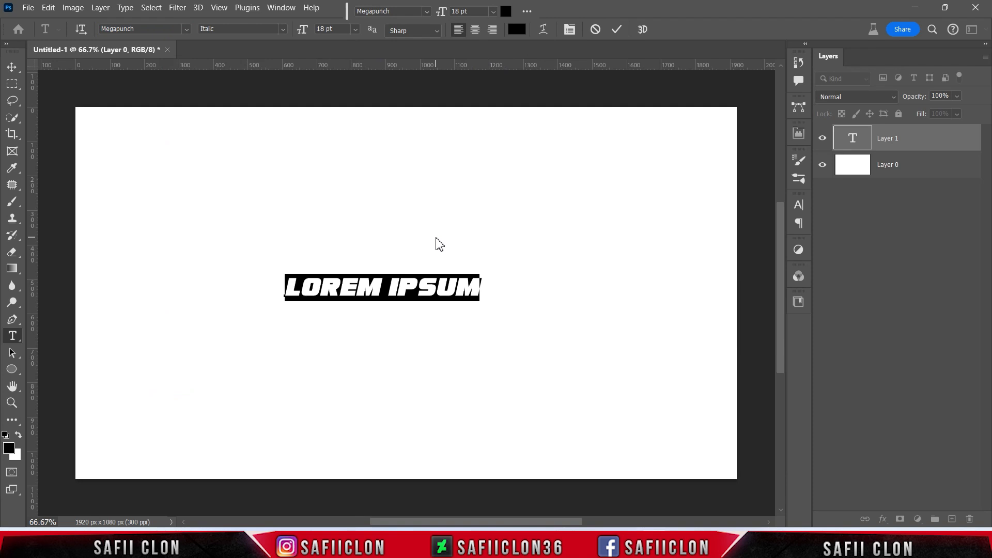
pyautogui.write('BIT')
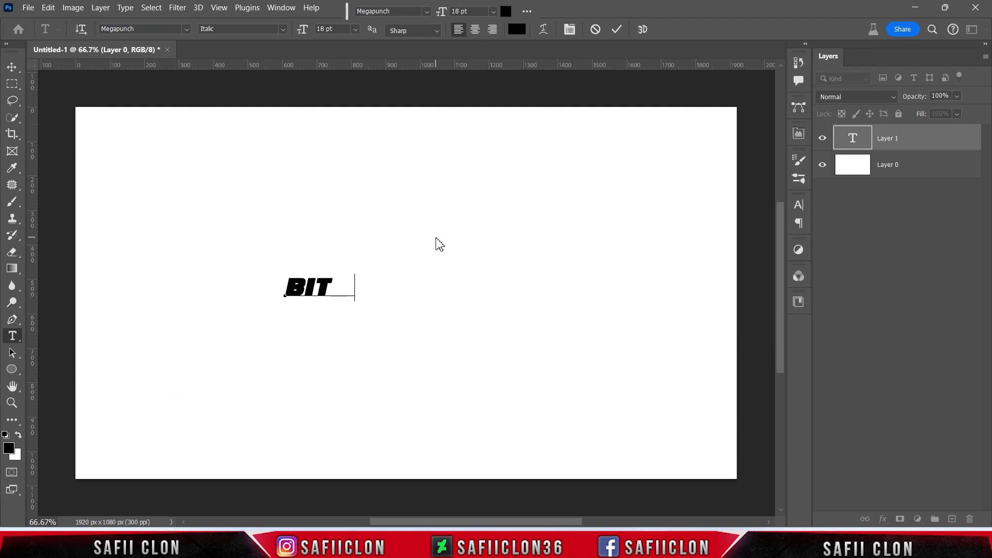
pyautogui.write('MAP')
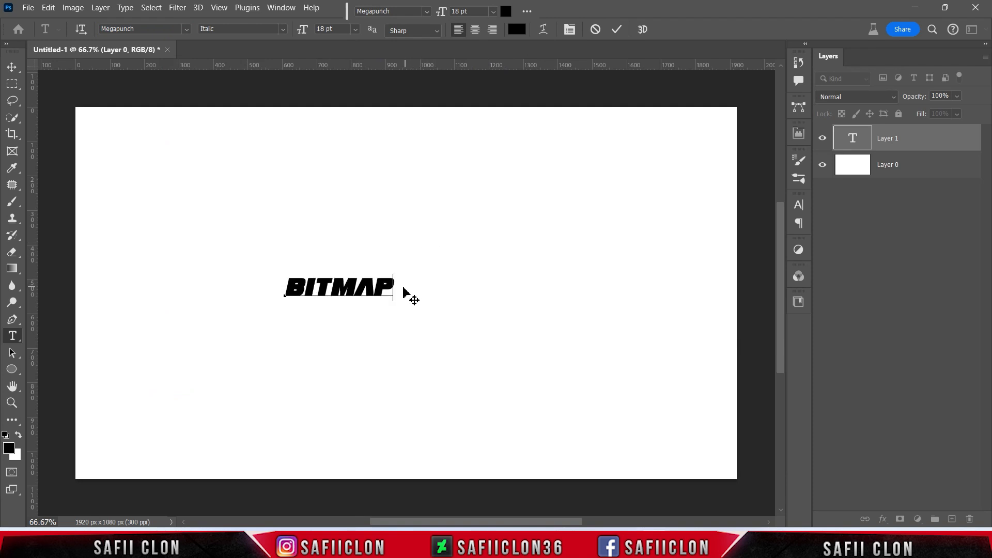
pyautogui.moveTo(396, 287); pyautogui.dragTo(272, 288)
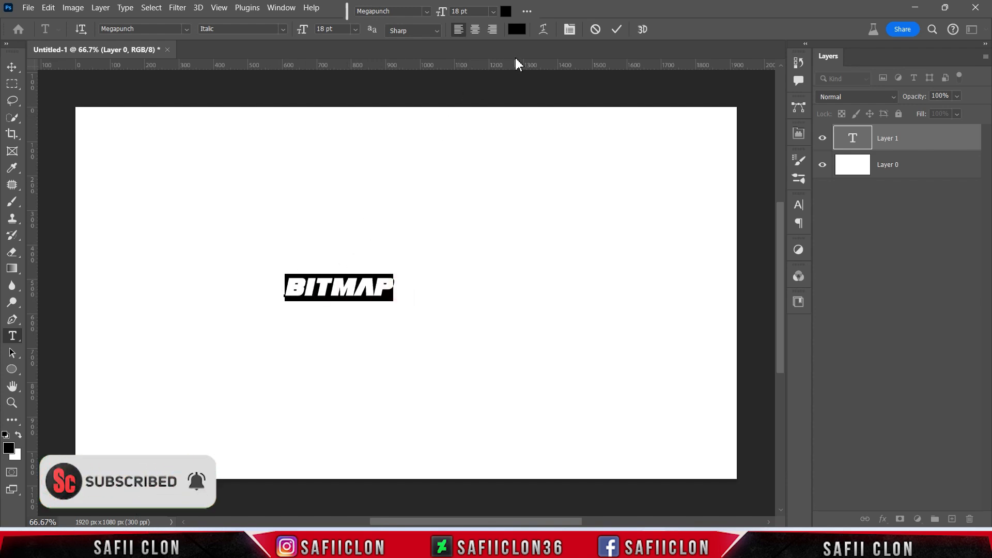
pyautogui.click(617, 30)
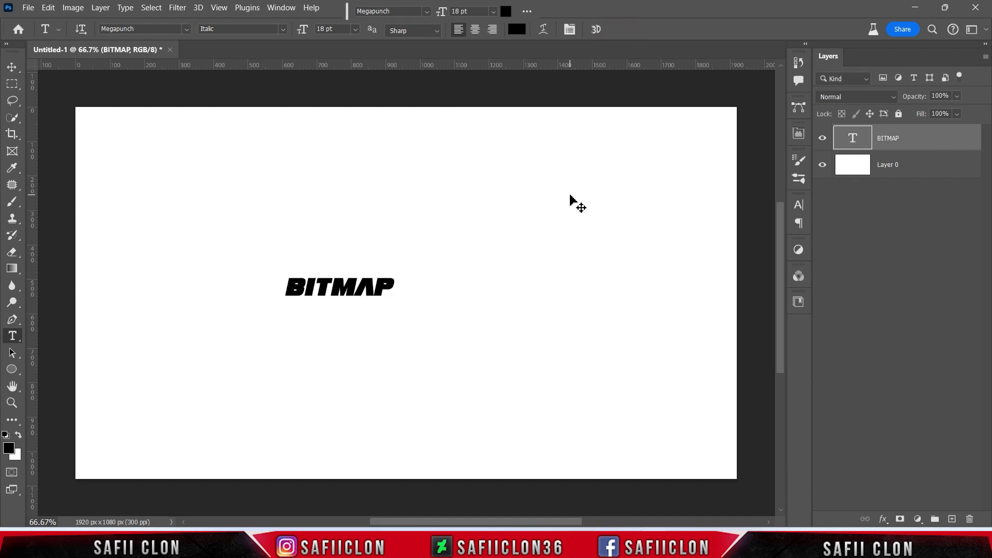
# - Enlarge the BITMAP text to about 465% and center it on the canvas
pyautogui.hotkey('ctrl', 't')
pyautogui.moveTo(368, 291); pyautogui.dragTo(667, 203)
pyautogui.moveTo(513, 282); pyautogui.dragTo(512, 288)
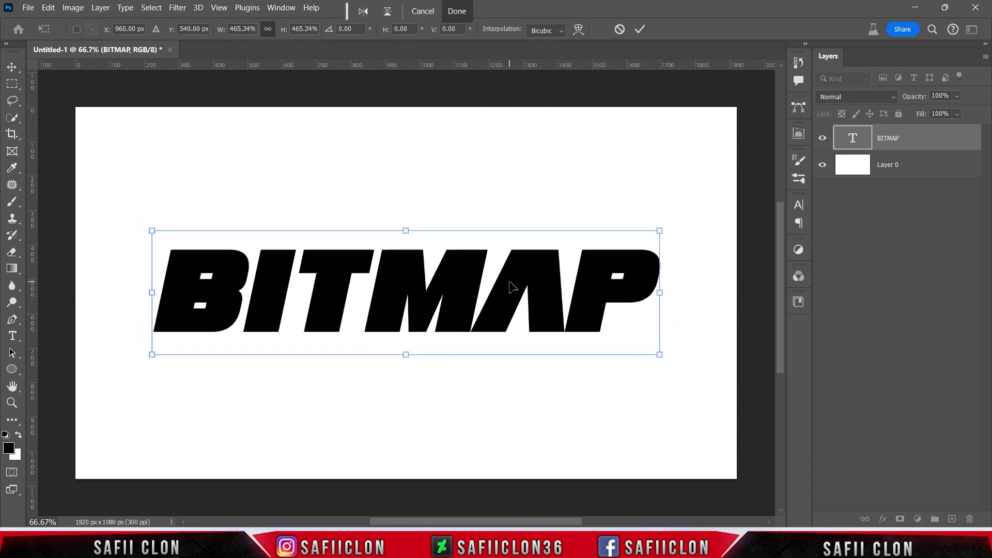
pyautogui.click(640, 31)
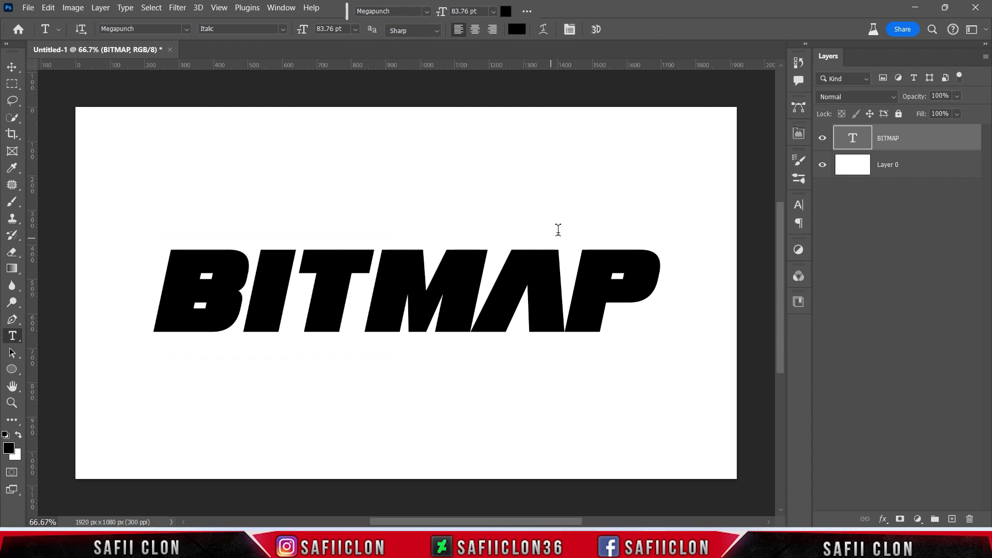
# - Examine the character settings of the BITMAP text, especially its tracking
pyautogui.click(279, 9)
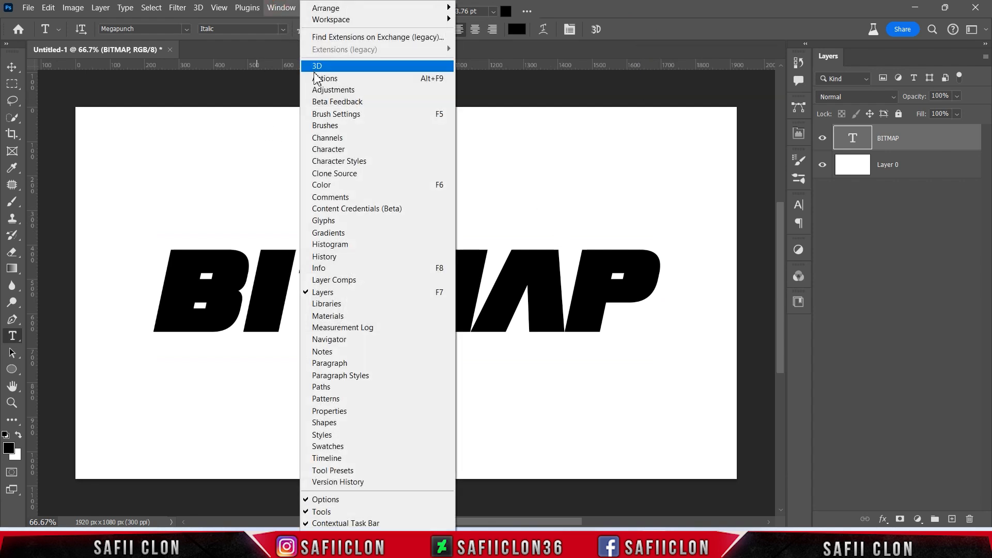
pyautogui.click(350, 151)
pyautogui.moveTo(731, 252); pyautogui.dragTo(734, 253)
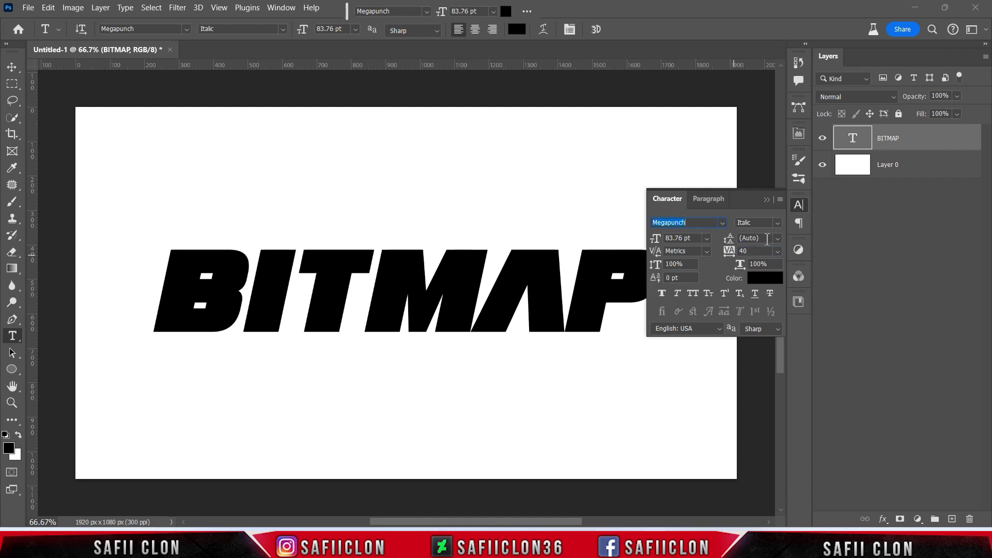
pyautogui.click(766, 199)
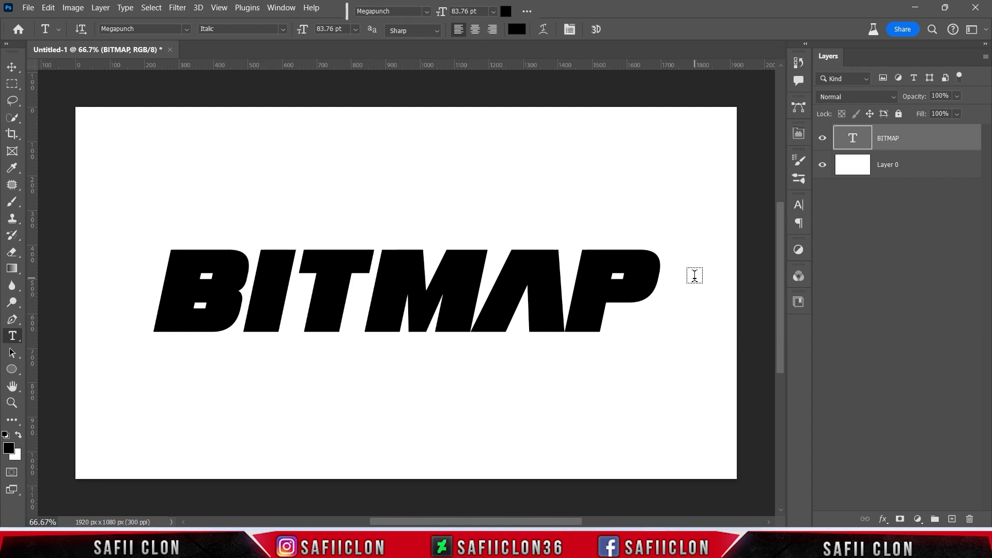
# - Add a Gradient Overlay layer style to the BITMAP text with Normal blend mode and 100% opacity
pyautogui.rightClick(913, 140)
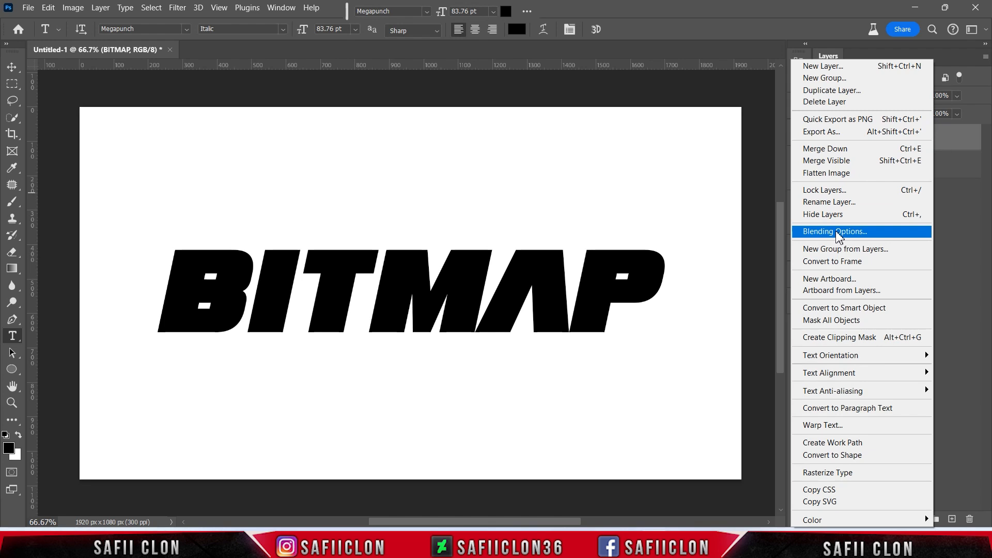
pyautogui.click(837, 232)
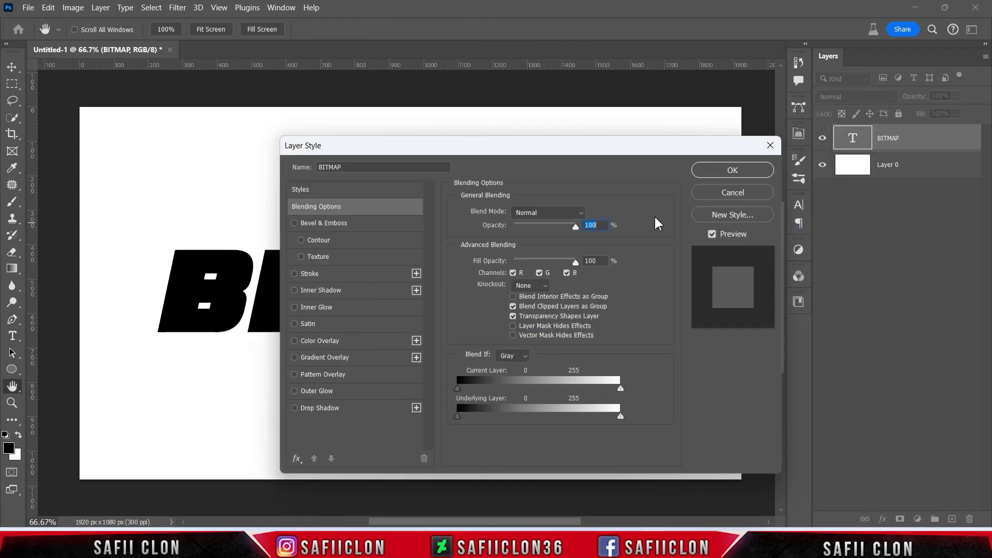
pyautogui.moveTo(469, 155); pyautogui.dragTo(783, 138)
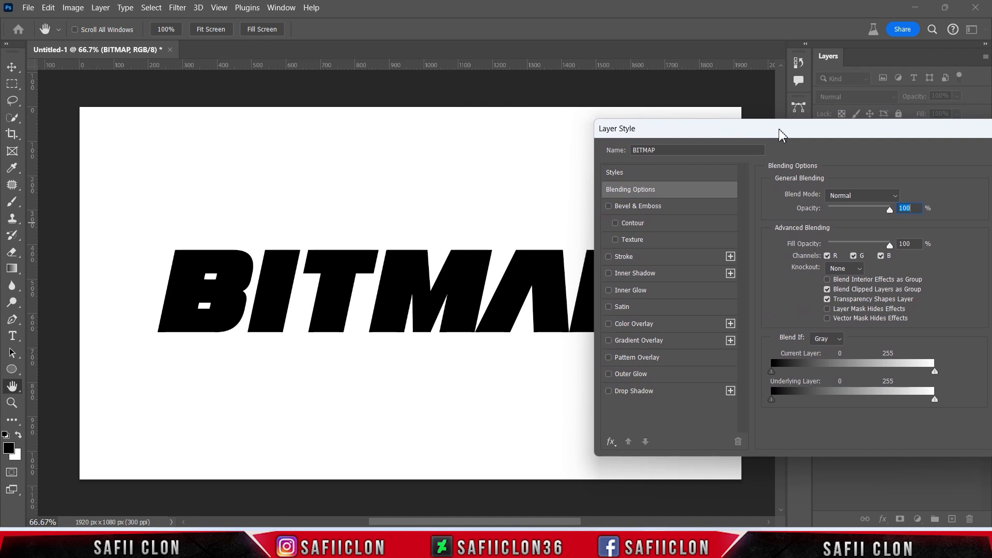
pyautogui.moveTo(553, 521); pyautogui.dragTo(583, 525)
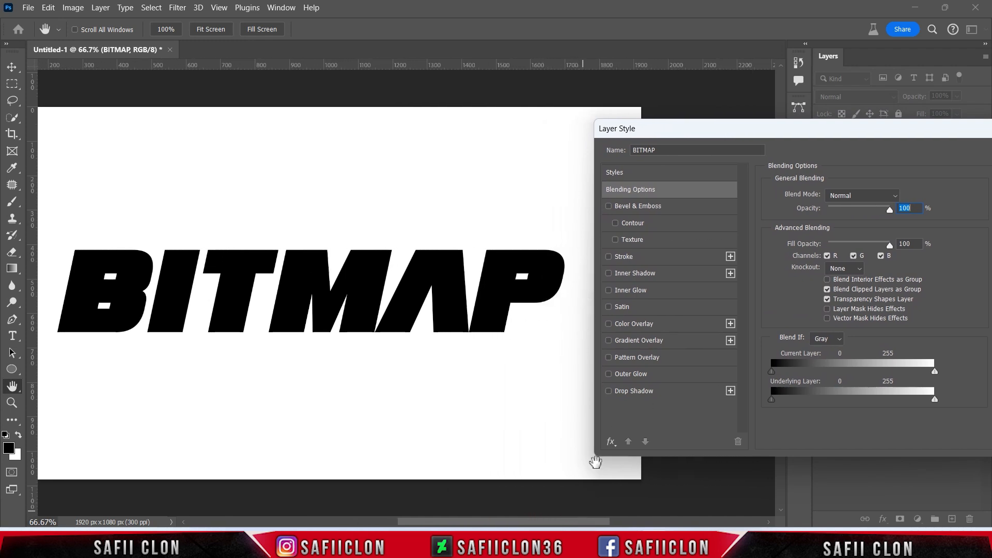
pyautogui.moveTo(791, 138); pyautogui.dragTo(776, 140)
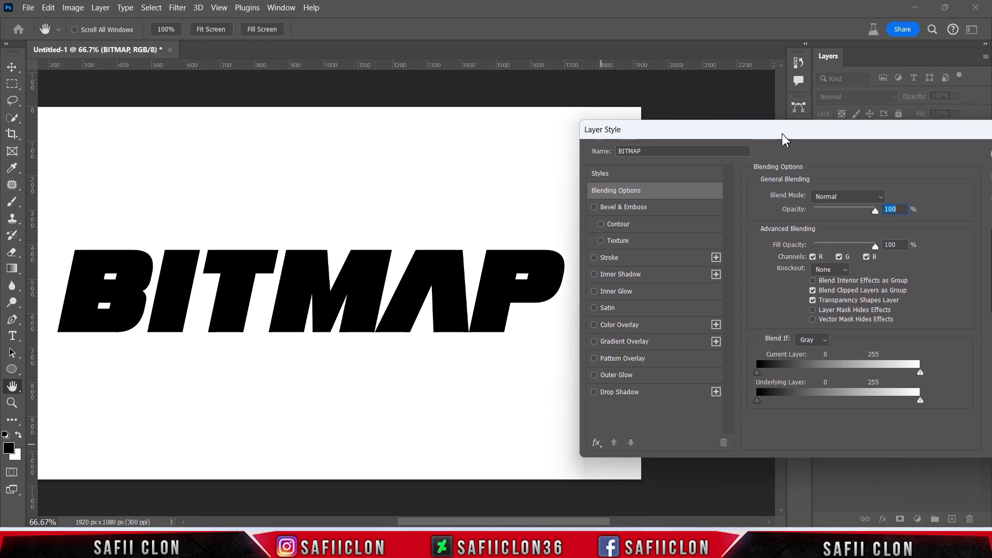
pyautogui.click(642, 342)
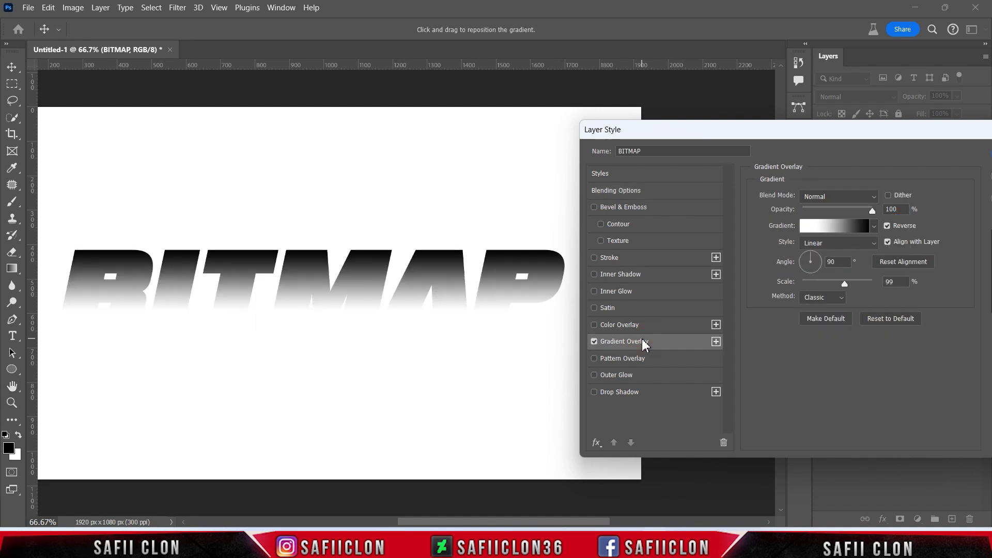
pyautogui.click(834, 199)
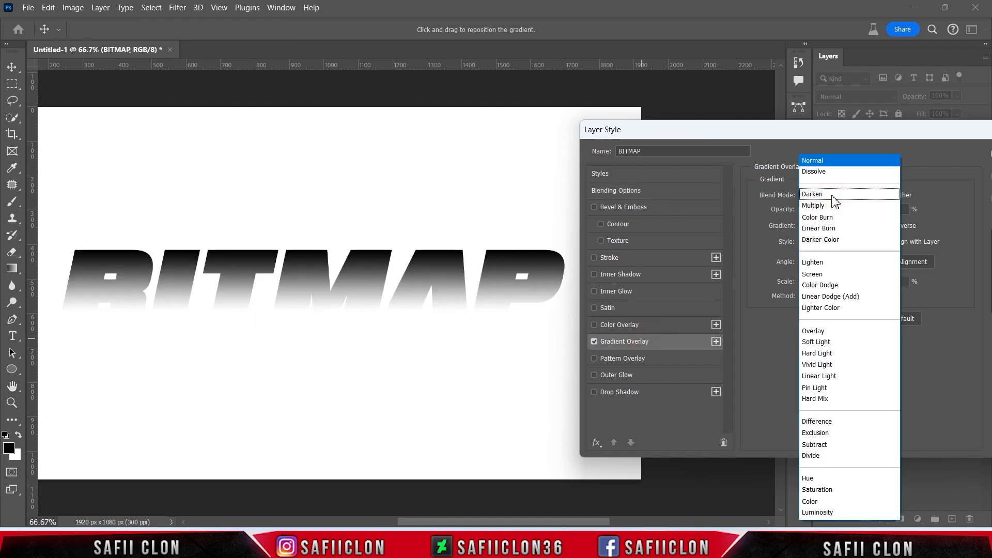
pyautogui.click(821, 161)
pyautogui.click(904, 209)
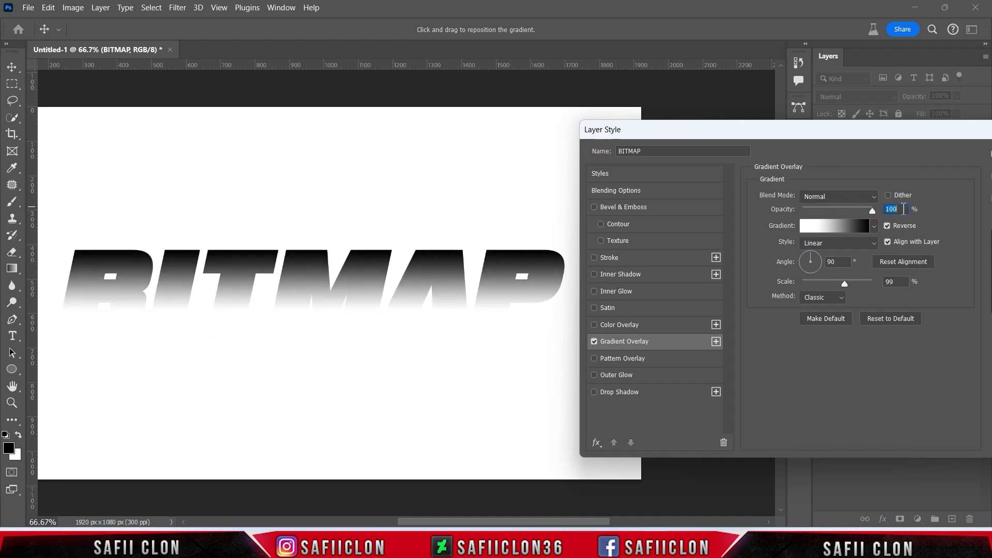
# - Load the basic Black, White preset for the gradient overlay and use 000000 for its dark stop
pyautogui.click(850, 229)
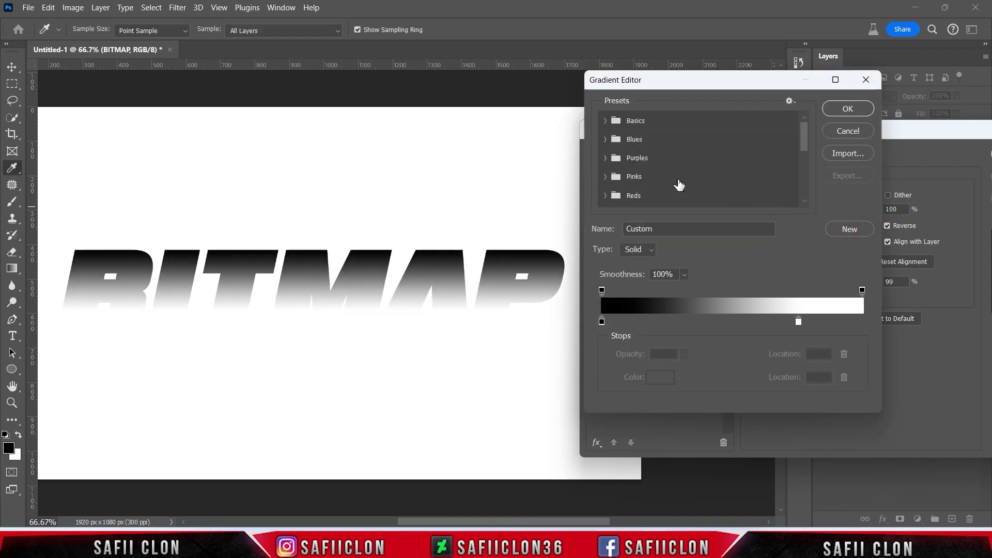
pyautogui.click(605, 121)
pyautogui.click(664, 140)
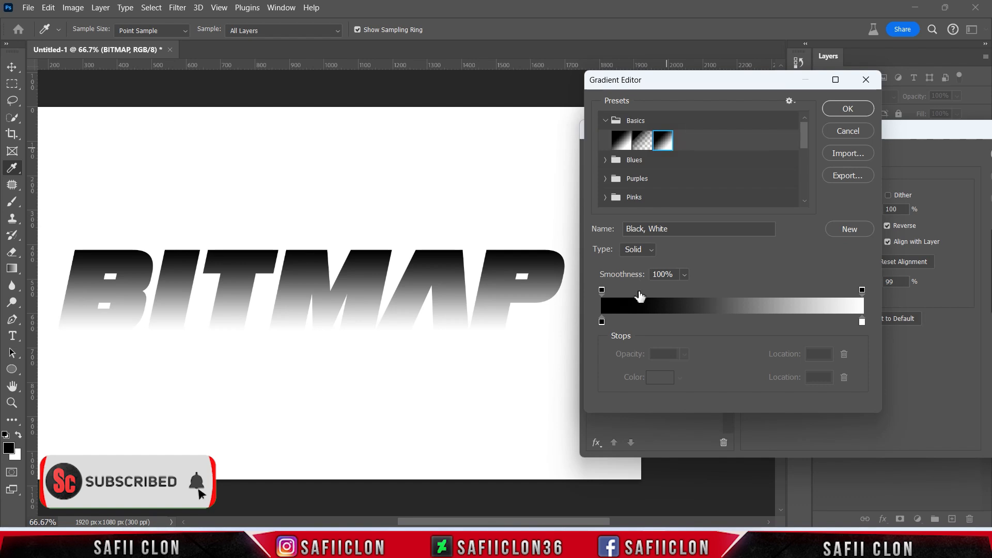
pyautogui.click(601, 322)
pyautogui.click(654, 381)
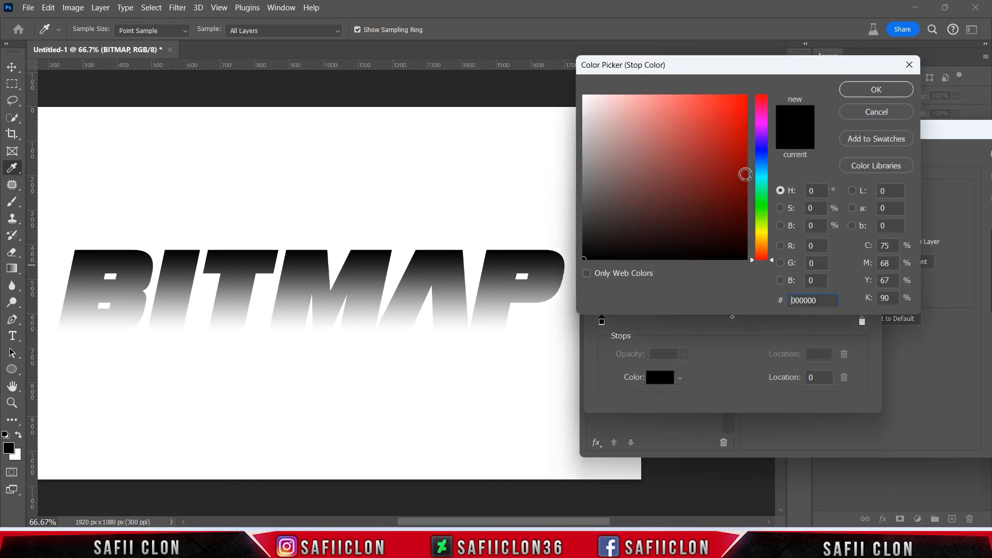
pyautogui.click(885, 96)
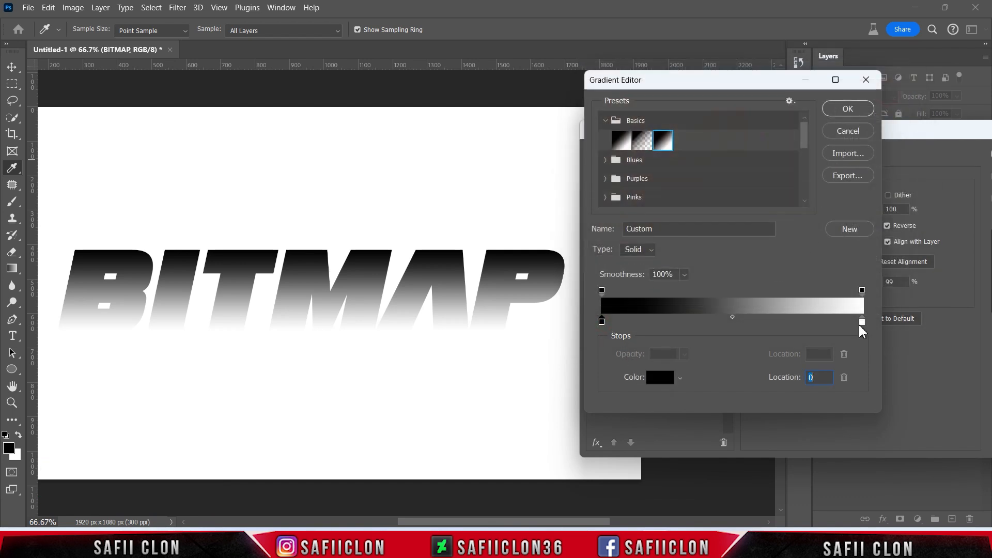
# - Use white for the gradient's light stop and move it to location 82%
pyautogui.click(861, 322)
pyautogui.click(658, 382)
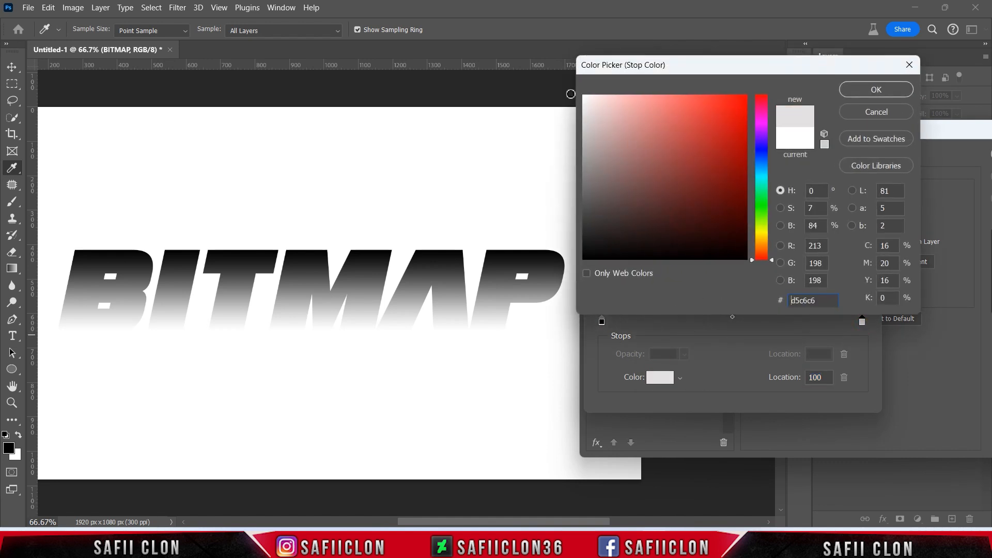
pyautogui.click(860, 89)
pyautogui.moveTo(862, 321); pyautogui.dragTo(814, 324)
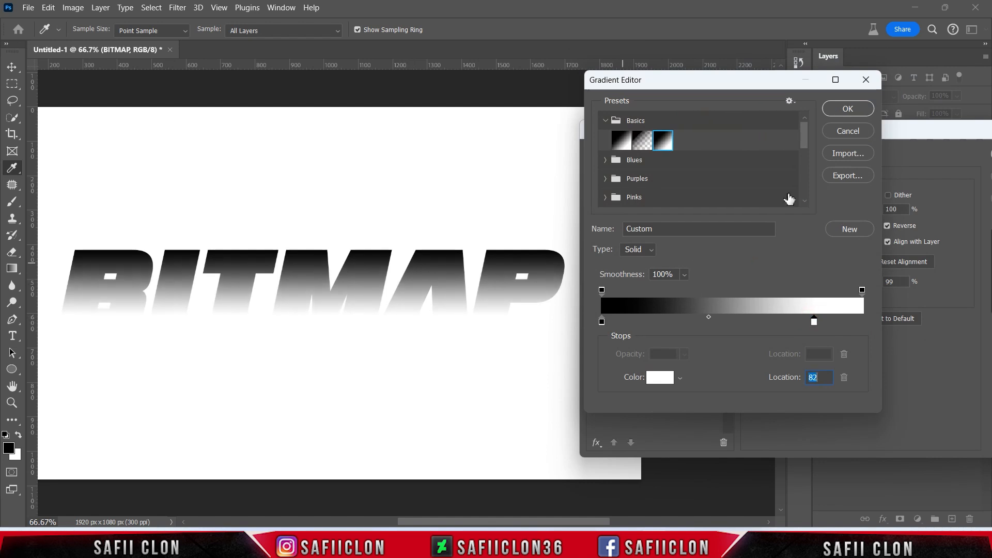
pyautogui.click(844, 110)
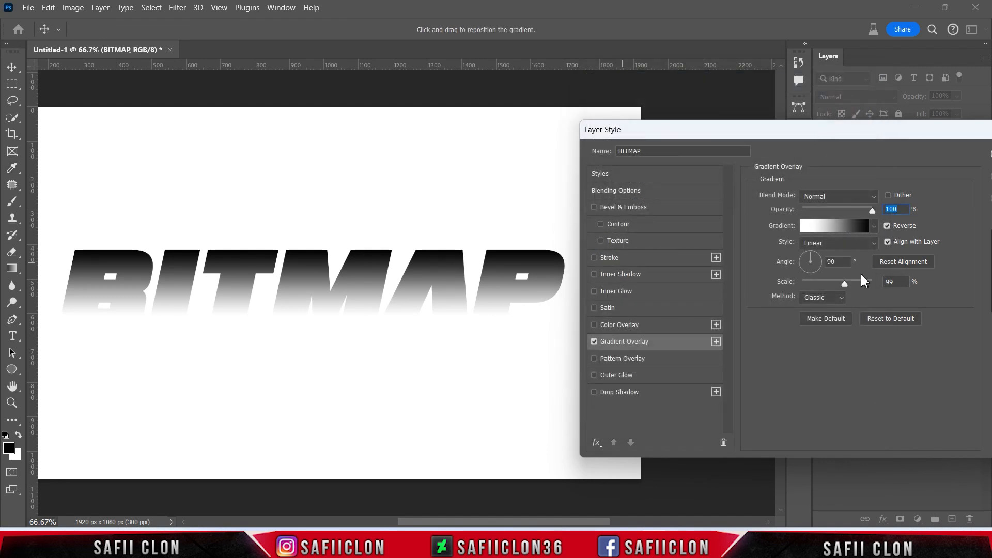
# - Set the gradient overlay's scale to 105% and shift the gradient upward on the text
pyautogui.moveTo(850, 283)
pyautogui.mouseDown()
pyautogui.moveTo(835, 283)
pyautogui.moveTo(848, 283)
pyautogui.mouseUp()
pyautogui.moveTo(427, 288); pyautogui.dragTo(438, 267)
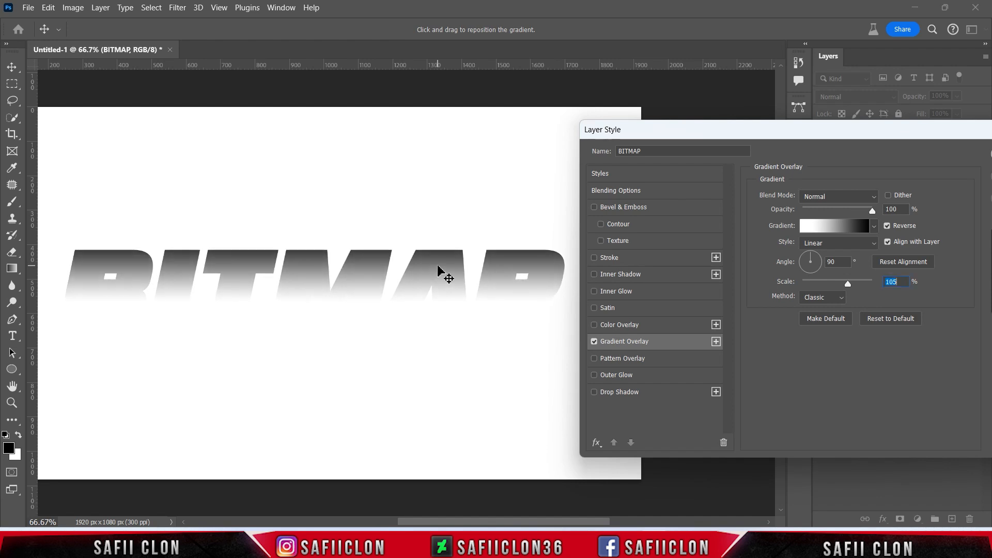
# - Add a 9 px outside Stroke to the BITMAP text with Normal blend mode, 100% opacity and color 000000
pyautogui.click(631, 260)
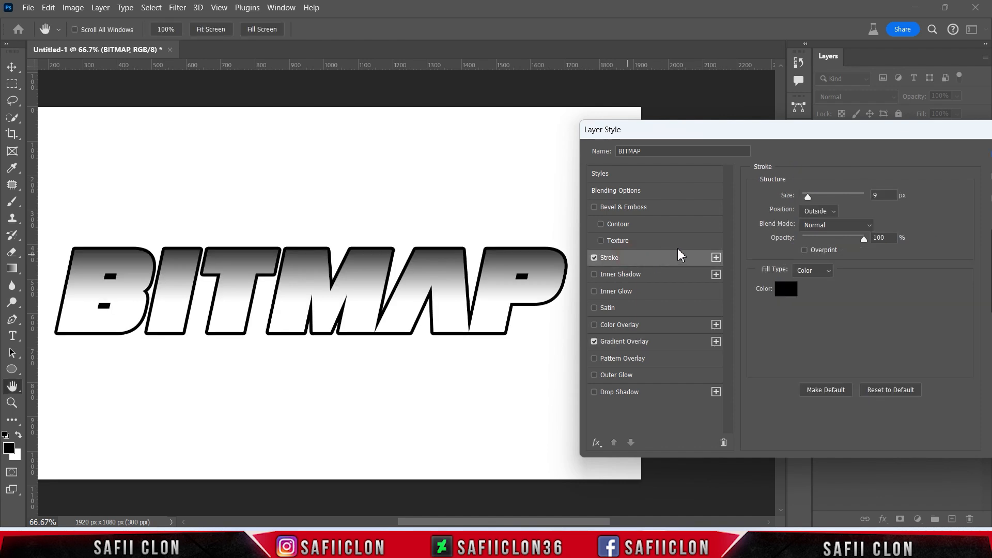
pyautogui.moveTo(807, 201); pyautogui.dragTo(809, 201)
pyautogui.click(822, 212)
pyautogui.click(814, 221)
pyautogui.click(824, 226)
pyautogui.click(814, 165)
pyautogui.moveTo(863, 239)
pyautogui.mouseDown()
pyautogui.moveTo(852, 240)
pyautogui.moveTo(870, 242)
pyautogui.mouseUp()
pyautogui.click(790, 290)
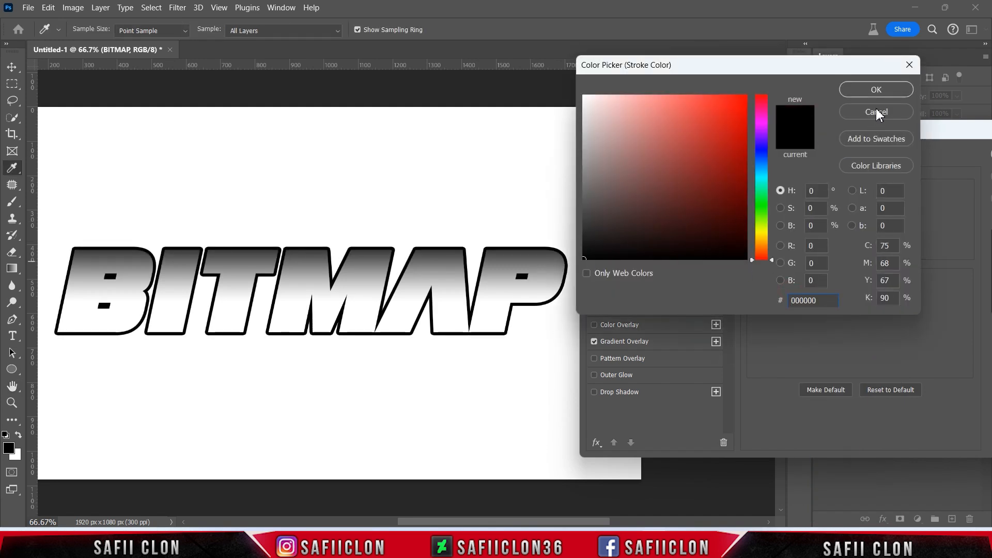
pyautogui.click(866, 92)
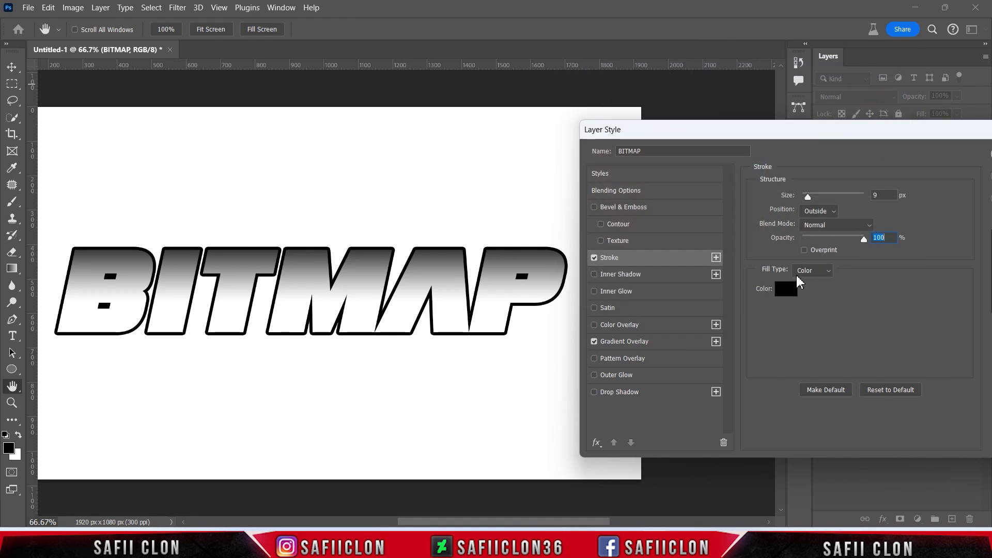
# - Add a Drop Shadow to the BITMAP text with Normal blend mode and color 000000
pyautogui.click(642, 399)
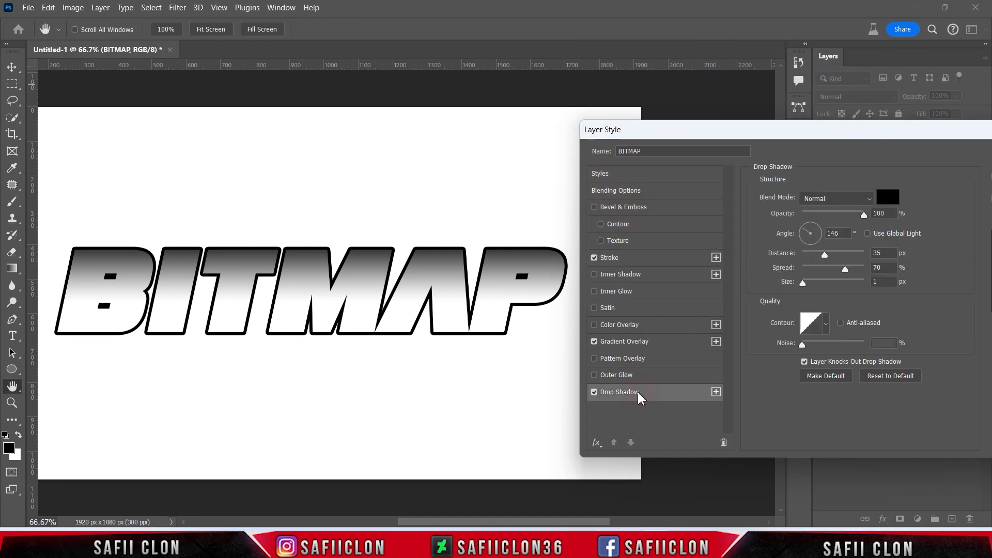
pyautogui.click(850, 201)
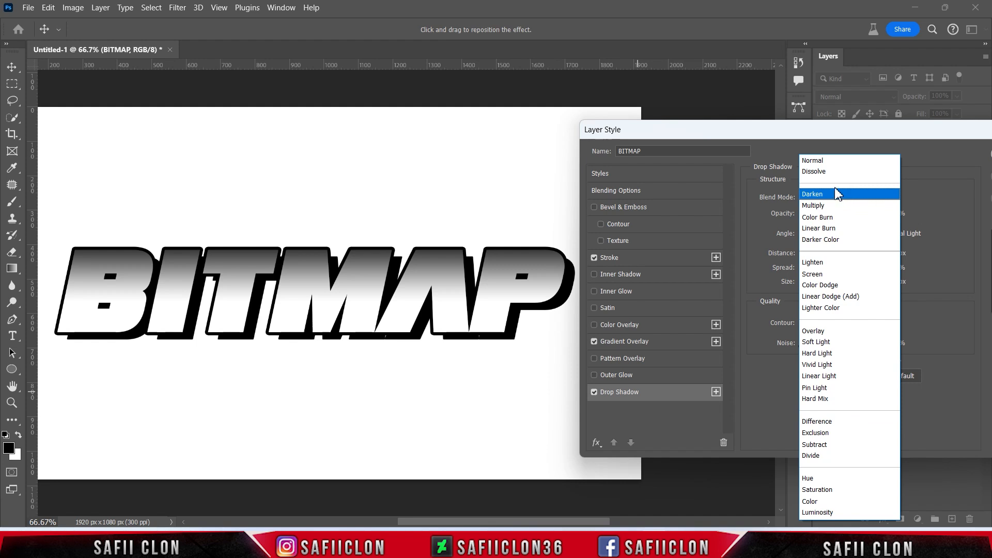
pyautogui.click(821, 161)
pyautogui.click(890, 198)
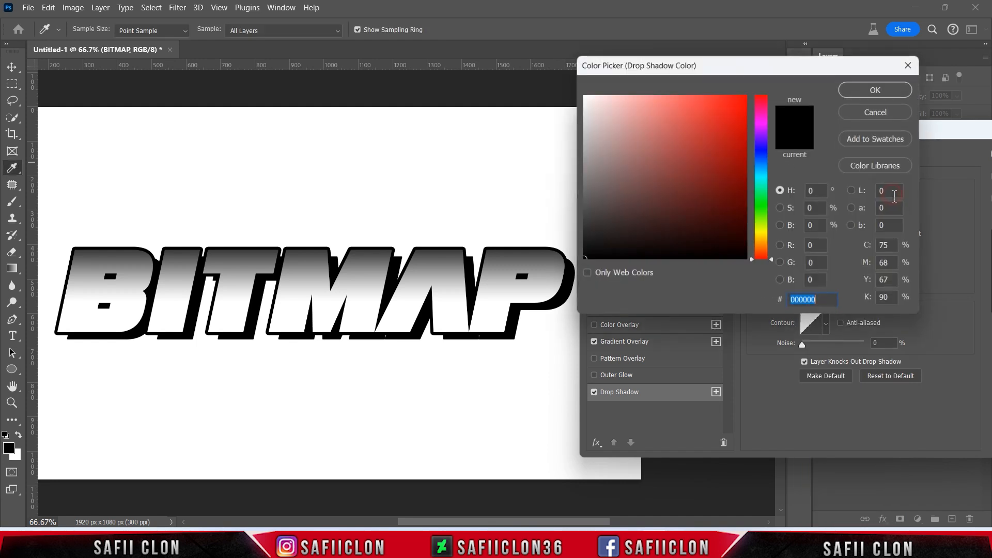
pyautogui.click(877, 90)
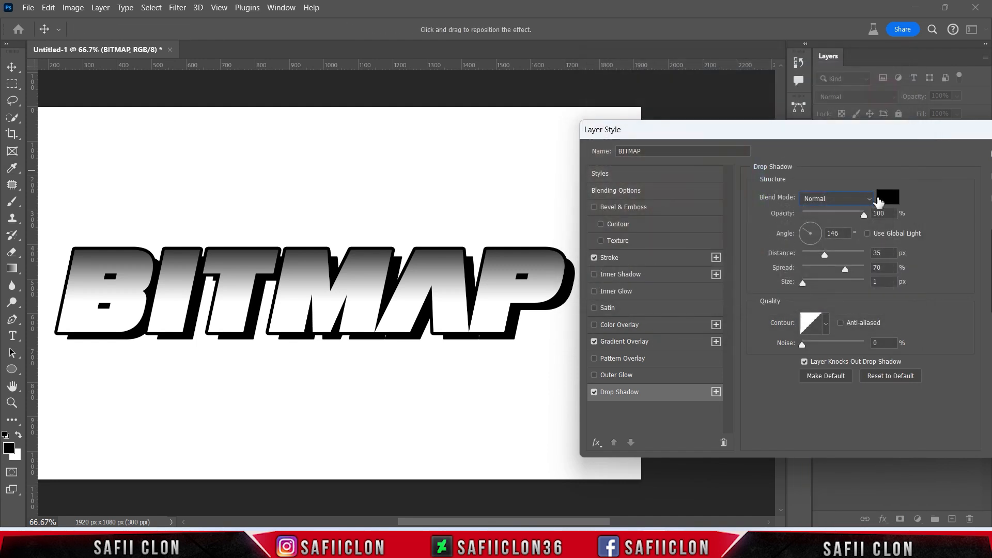
# - Set the drop shadow to 100% opacity, 142° angle, 35 px distance, 77% spread and 9 px size, and apply the layer style
pyautogui.moveTo(864, 216)
pyautogui.mouseDown()
pyautogui.moveTo(810, 219)
pyautogui.moveTo(865, 216)
pyautogui.mouseUp()
pyautogui.press('Tab')
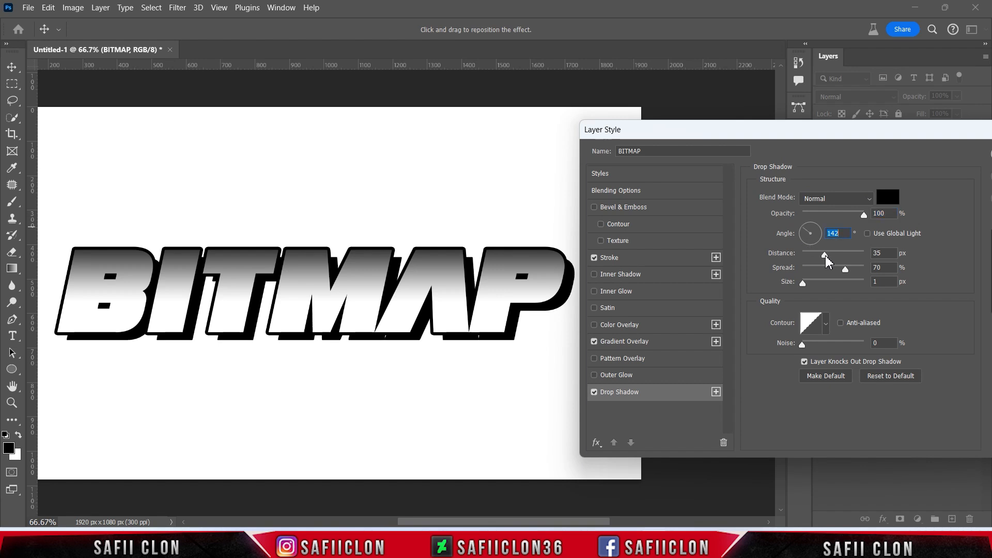
pyautogui.moveTo(824, 256); pyautogui.dragTo(852, 275)
pyautogui.click(850, 268)
pyautogui.moveTo(806, 289); pyautogui.dragTo(809, 288)
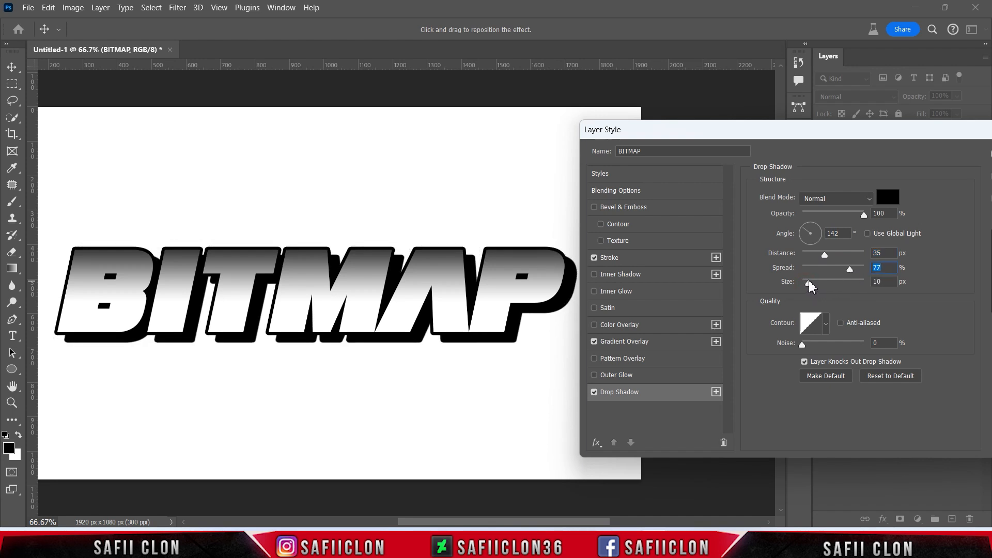
pyautogui.moveTo(810, 285); pyautogui.dragTo(809, 286)
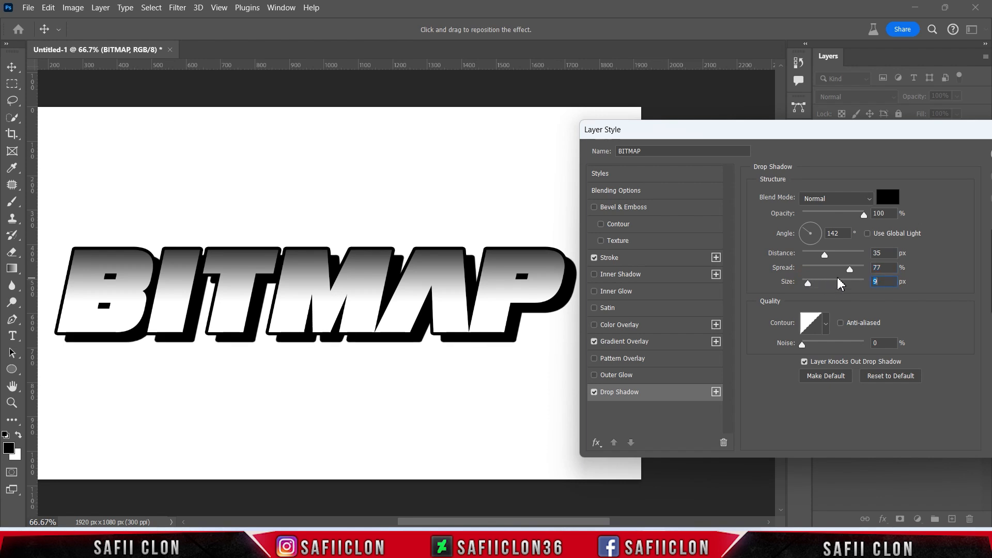
pyautogui.moveTo(917, 131); pyautogui.dragTo(598, 109)
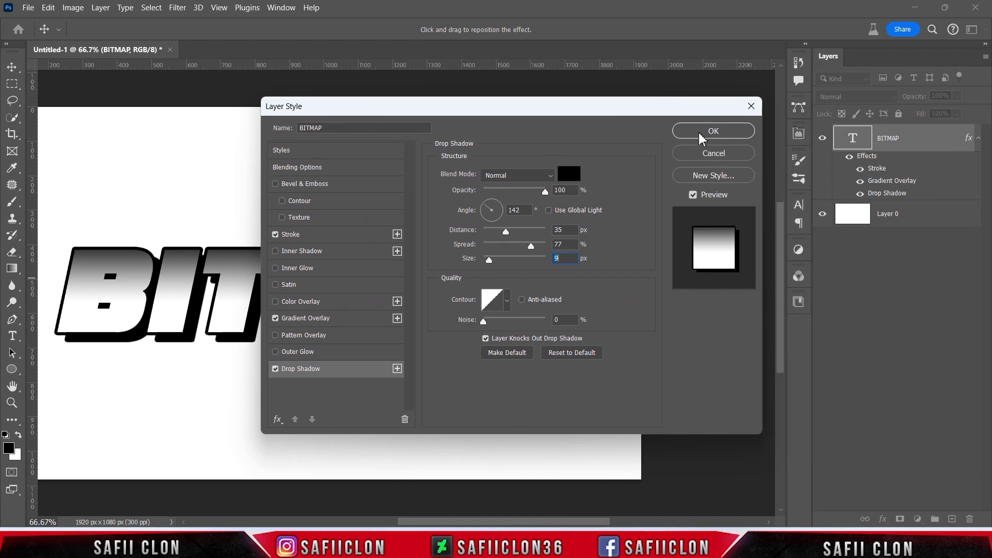
pyautogui.click(714, 132)
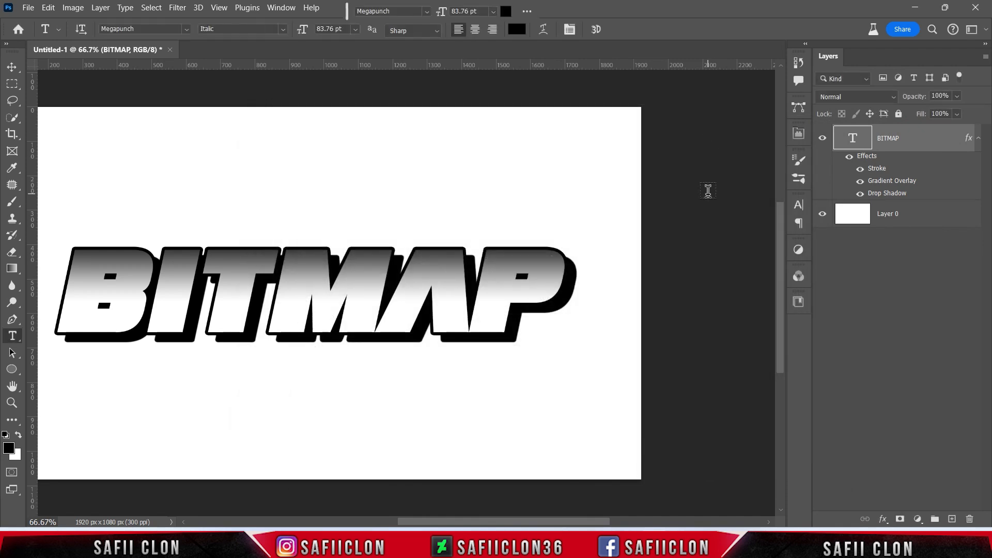
# - Add a gradient fill layer directly above Layer 0 using the basic Foreground to Transparent preset
pyautogui.hotkey('ctrl', '-')
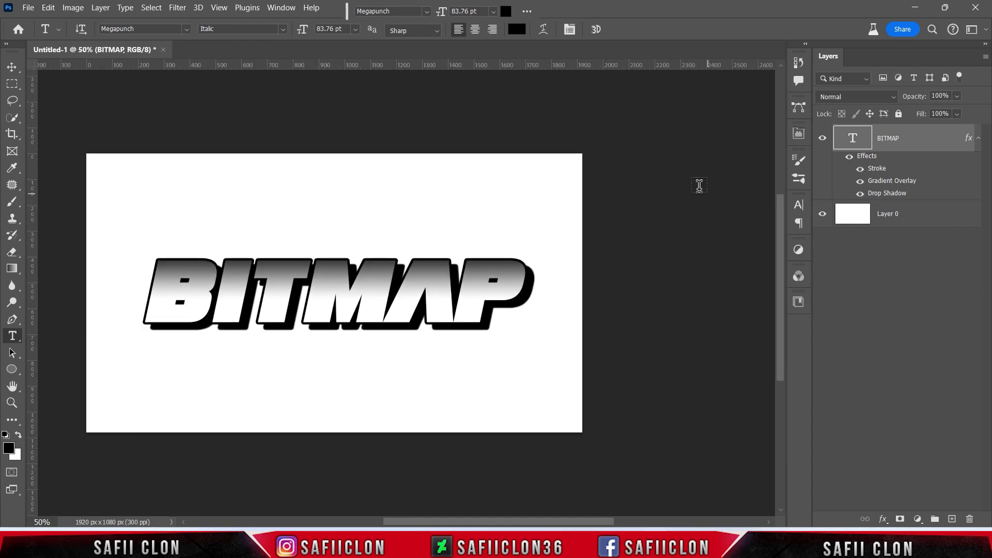
pyautogui.moveTo(602, 521); pyautogui.dragTo(571, 521)
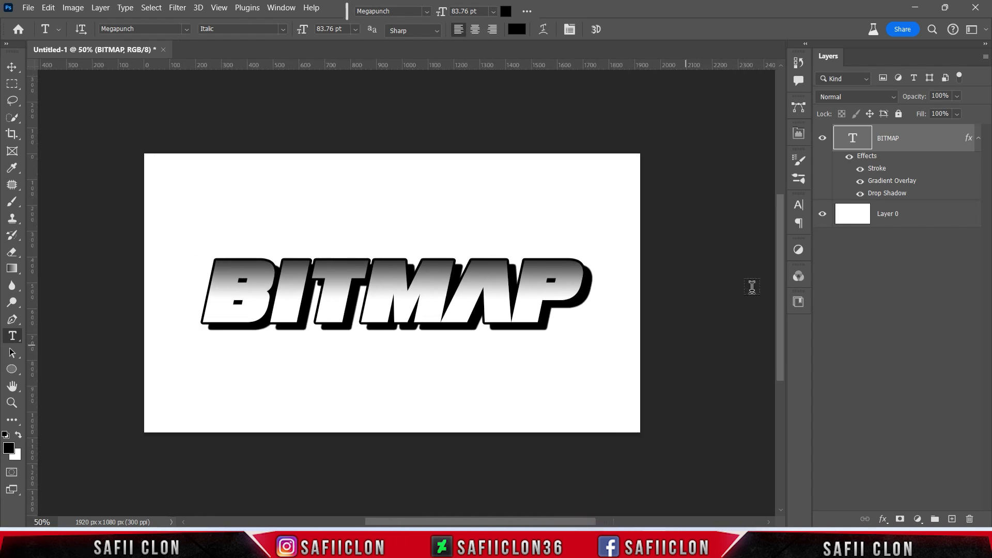
pyautogui.click(920, 216)
pyautogui.click(823, 214)
pyautogui.click(823, 215)
pyautogui.click(917, 518)
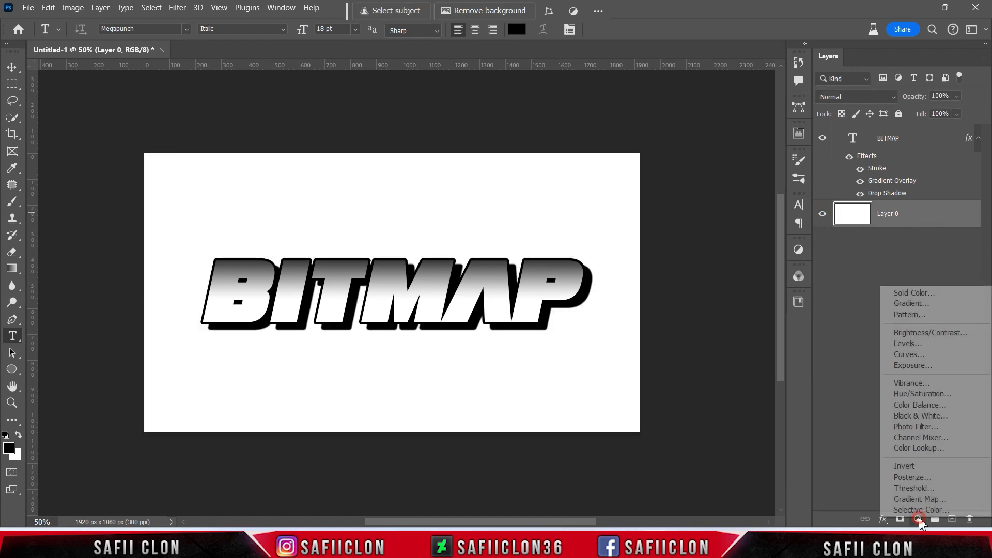
pyautogui.click(924, 306)
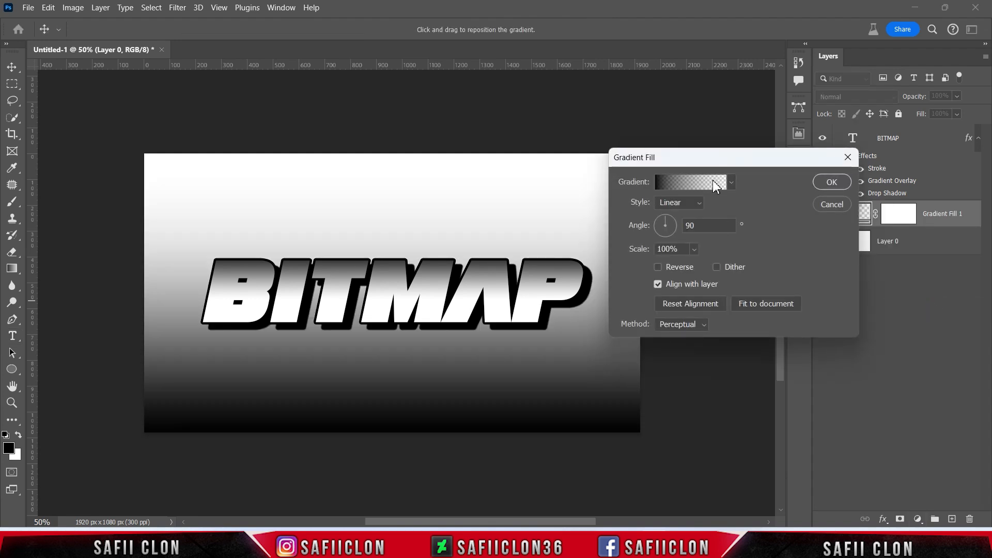
pyautogui.click(716, 185)
pyautogui.click(607, 121)
pyautogui.click(646, 143)
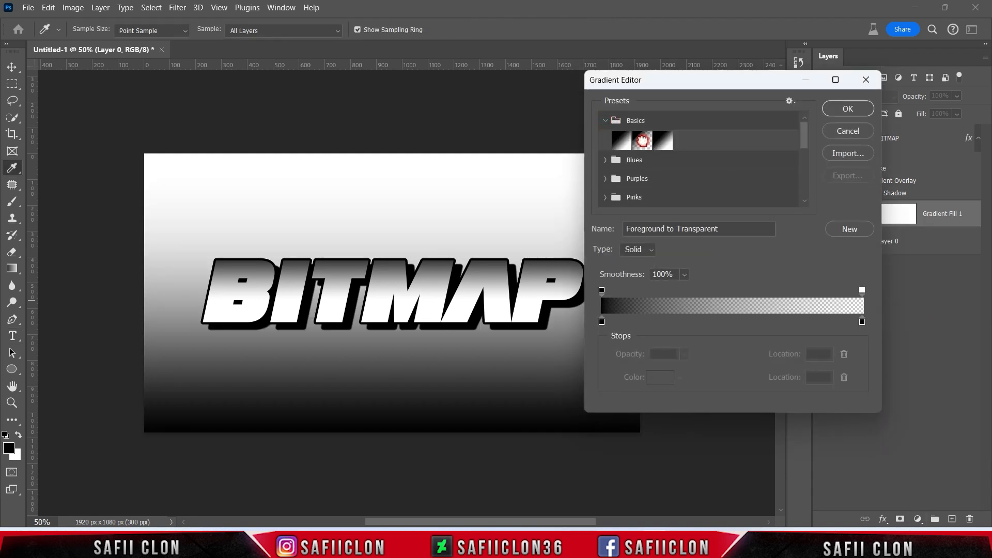
# - Set the gradient's opacity midpoint to location 55% with the opaque stop at location 0, and accept the gradient
pyautogui.click(602, 324)
pyautogui.moveTo(602, 291); pyautogui.dragTo(625, 290)
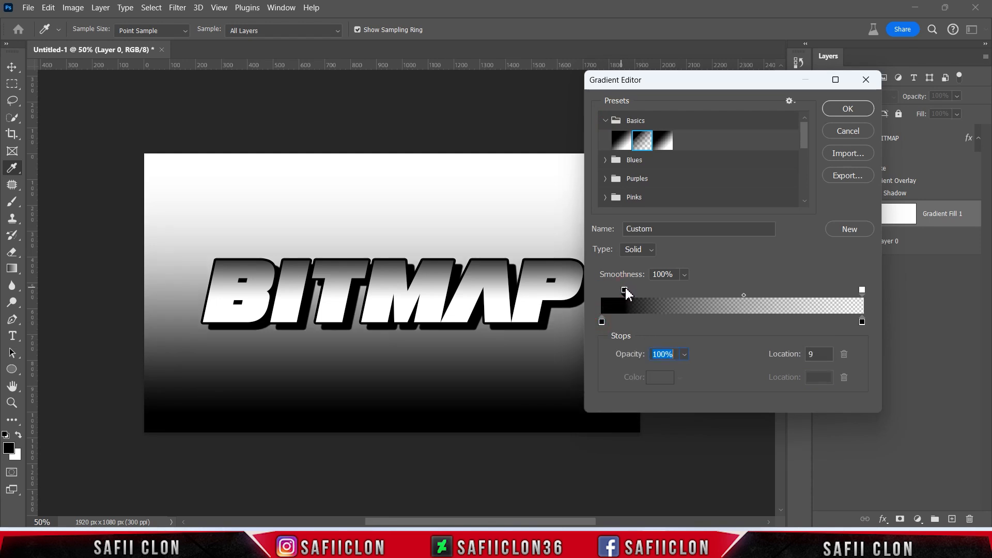
pyautogui.moveTo(744, 296); pyautogui.dragTo(839, 290)
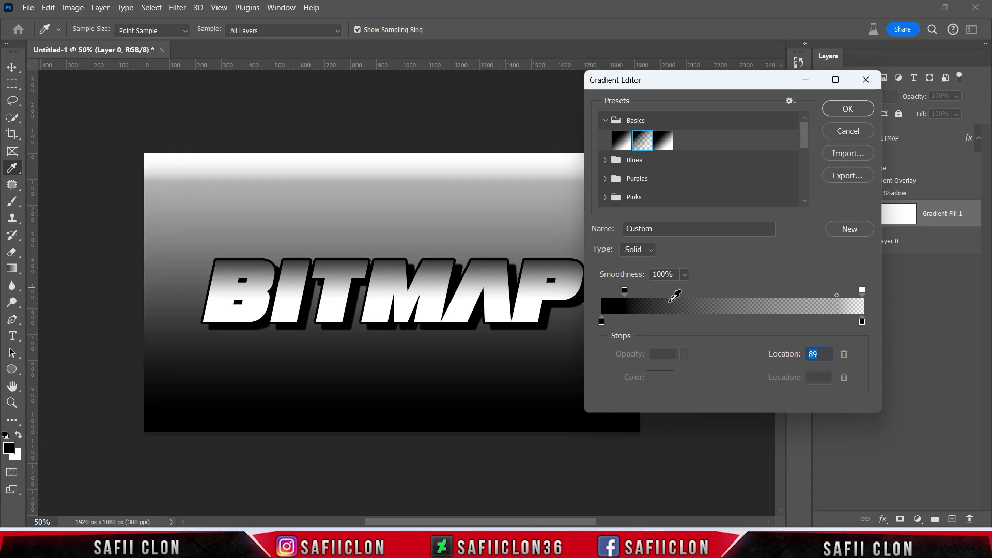
pyautogui.moveTo(836, 302); pyautogui.dragTo(761, 284)
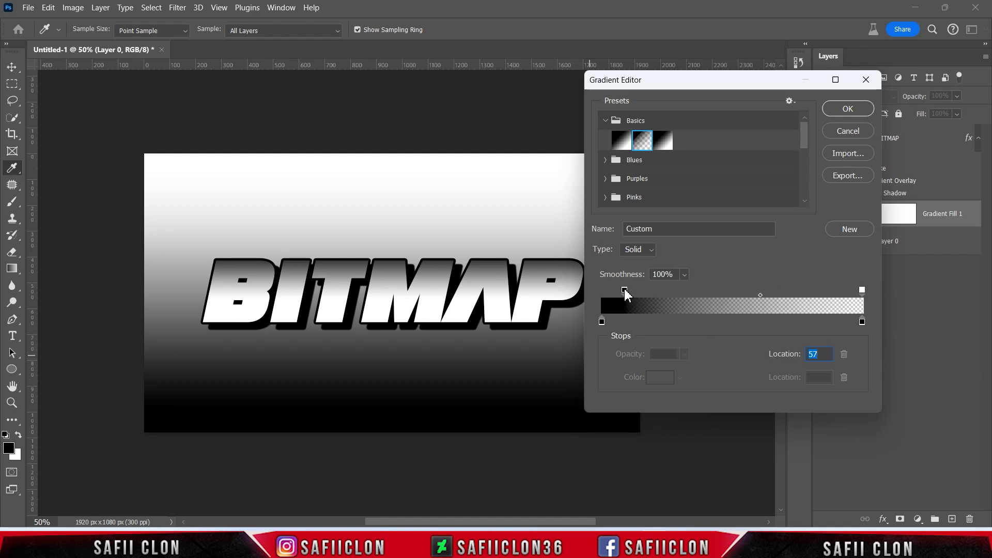
pyautogui.moveTo(626, 293); pyautogui.dragTo(602, 291)
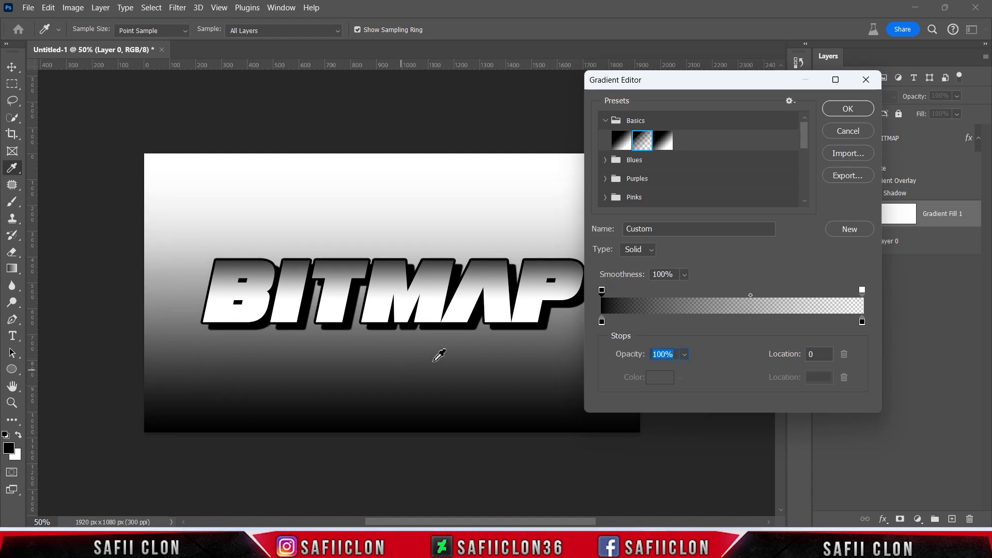
pyautogui.moveTo(750, 296); pyautogui.dragTo(746, 295)
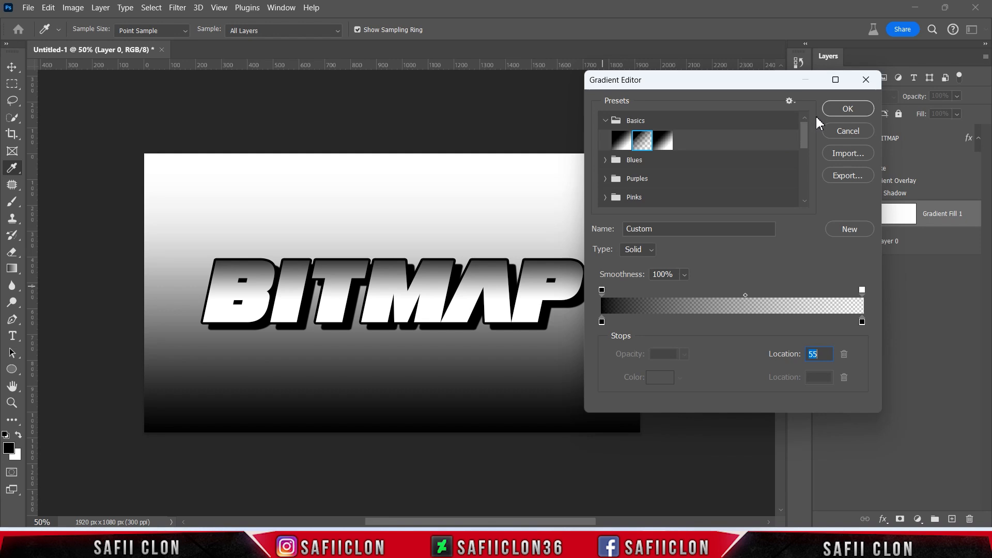
pyautogui.click(831, 109)
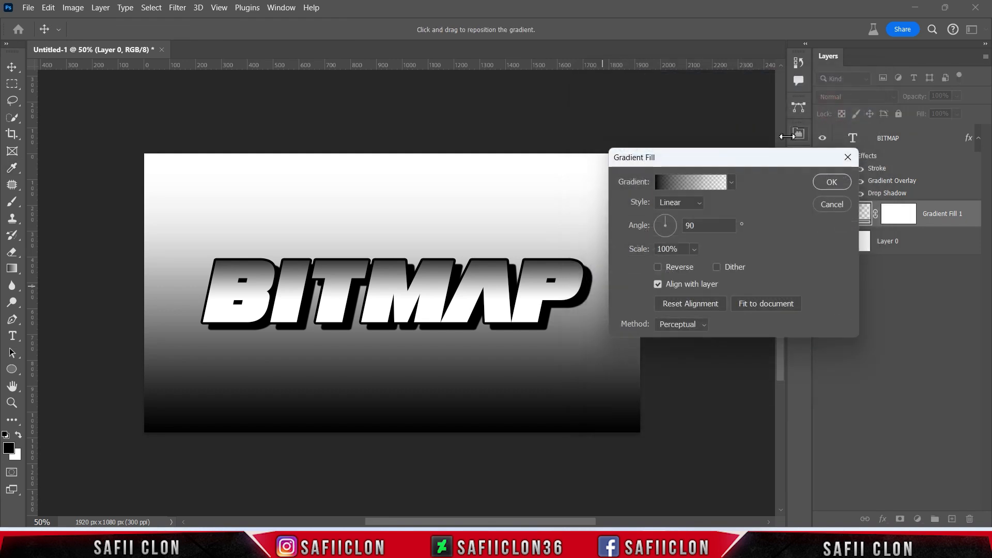
# - Scale the background gradient fill to 136%, shift it upward on the canvas and apply it
pyautogui.moveTo(469, 339); pyautogui.dragTo(476, 300)
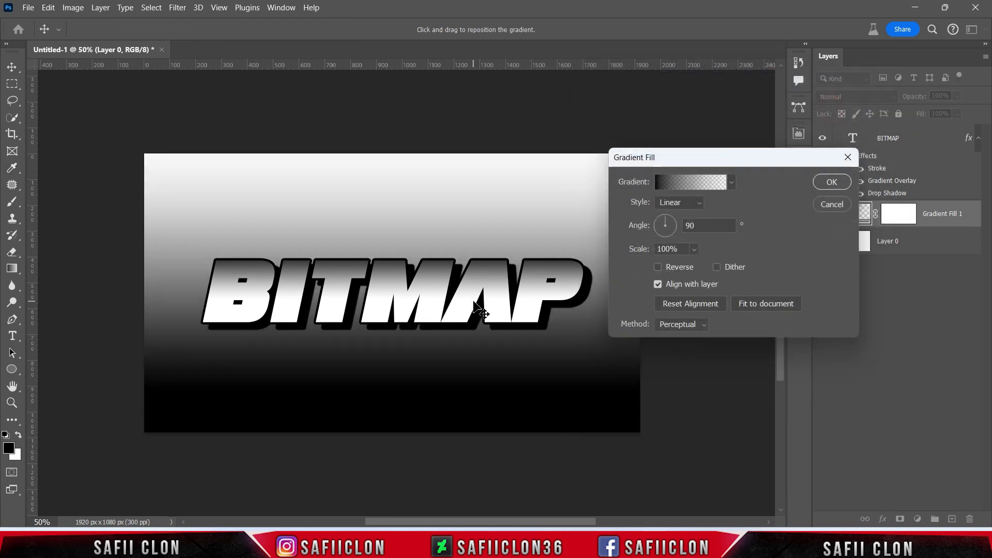
pyautogui.click(694, 250)
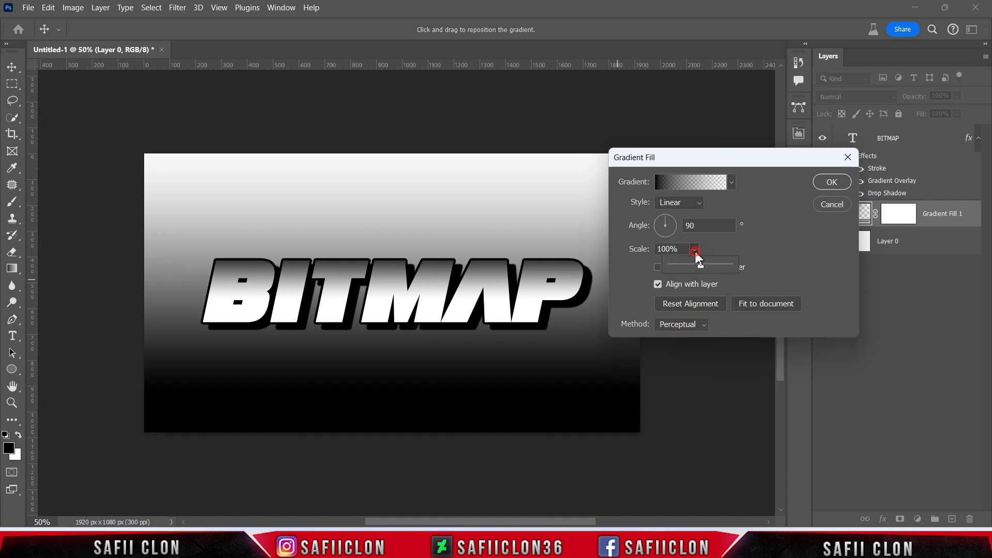
pyautogui.moveTo(702, 266); pyautogui.dragTo(703, 266)
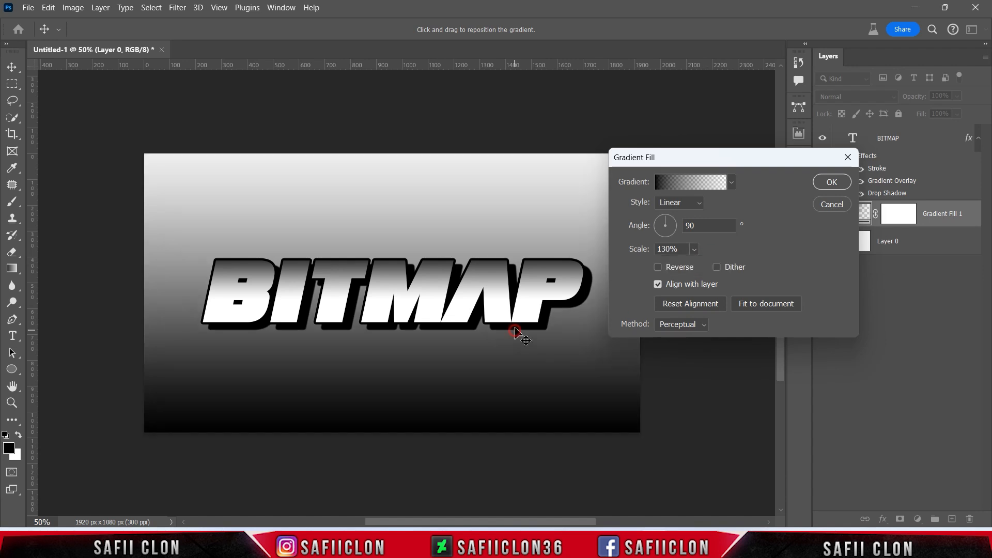
pyautogui.moveTo(515, 333); pyautogui.dragTo(518, 323)
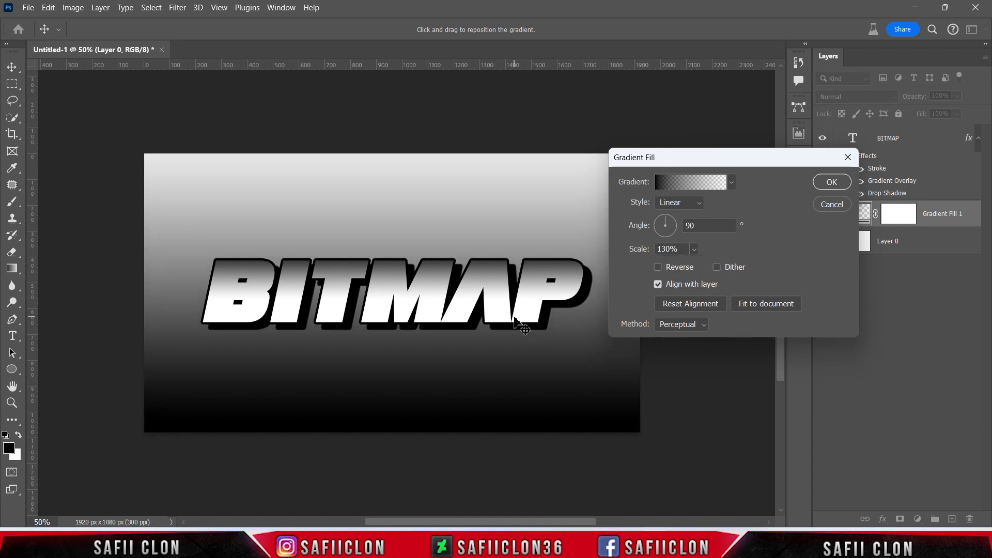
pyautogui.click(695, 250)
pyautogui.moveTo(556, 345); pyautogui.dragTo(559, 363)
pyautogui.click(695, 250)
pyautogui.click(701, 266)
pyautogui.moveTo(702, 267); pyautogui.dragTo(705, 266)
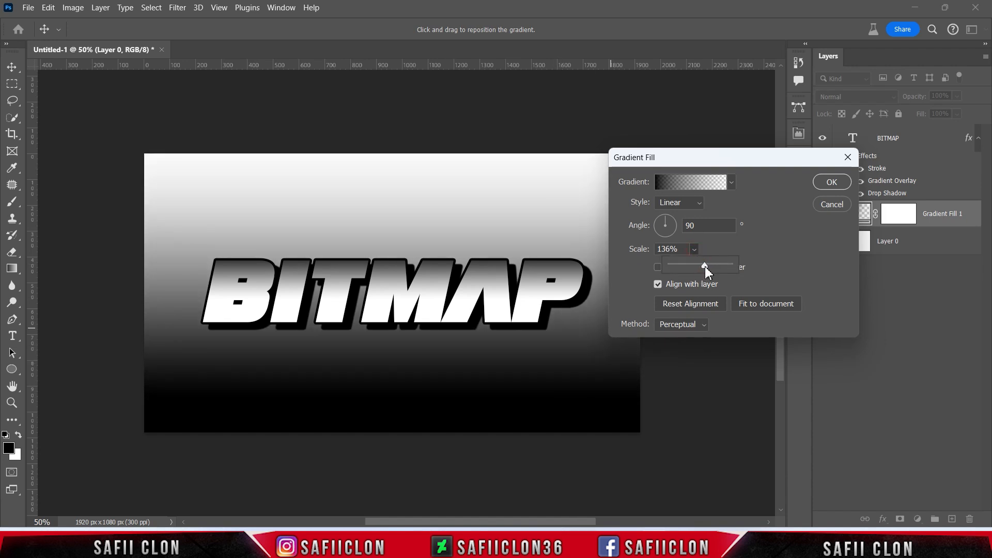
pyautogui.moveTo(523, 349); pyautogui.dragTo(538, 335)
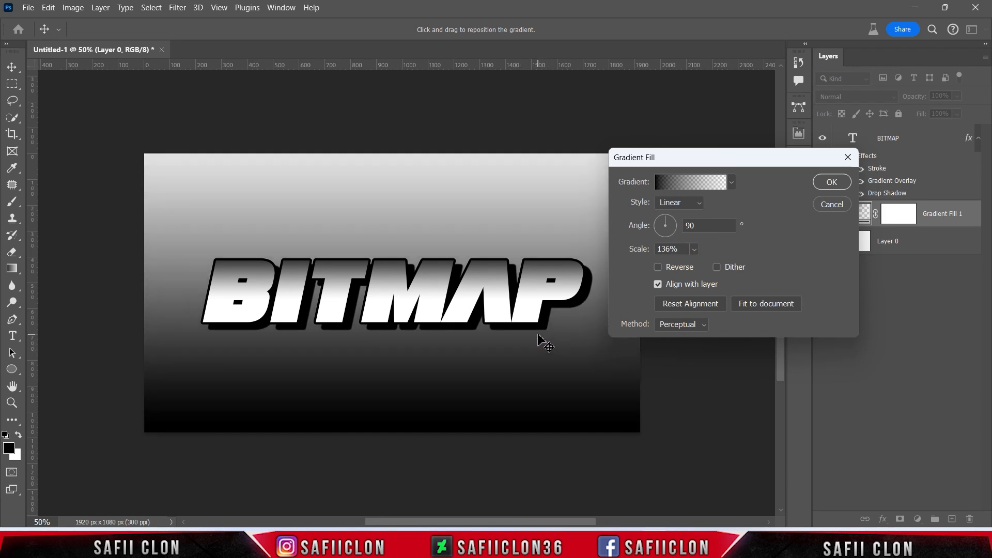
pyautogui.click(830, 183)
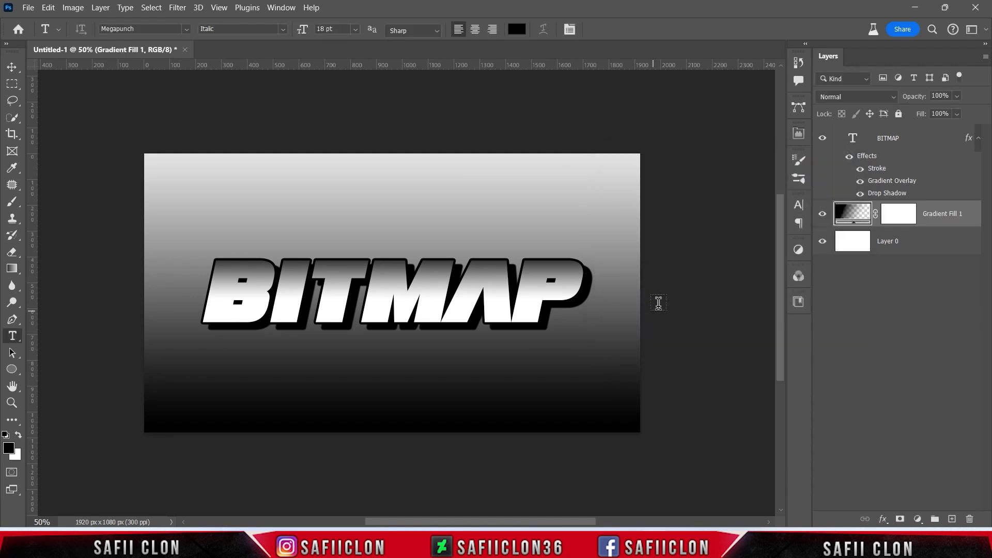
# - Merge the BITMAP text, Gradient Fill 1 and Layer 0 into a single layer
pyautogui.click(822, 214)
pyautogui.click(822, 213)
pyautogui.click(823, 214)
pyautogui.click(929, 143)
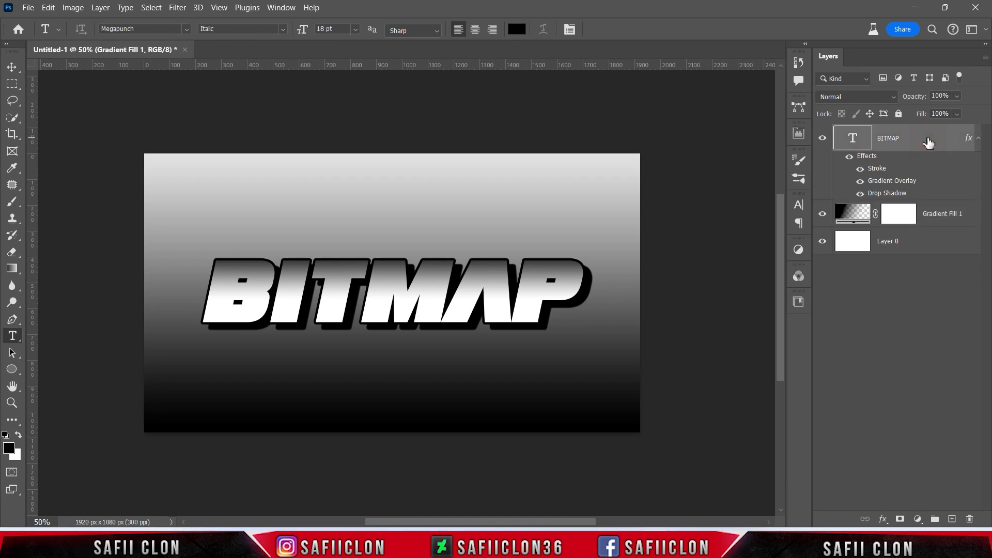
pyautogui.keyDown('shift'); pyautogui.click(927, 242); pyautogui.keyUp('shift')
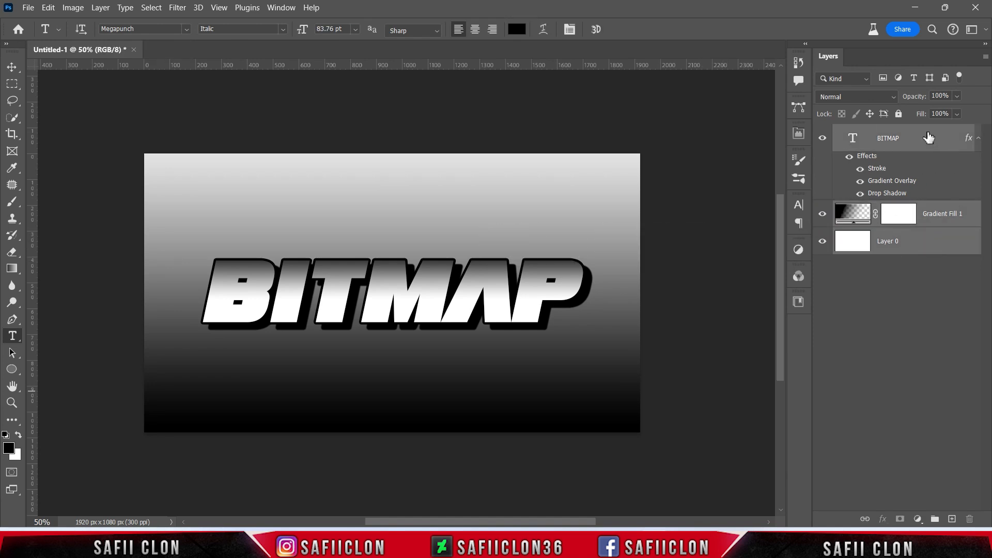
pyautogui.rightClick(912, 139)
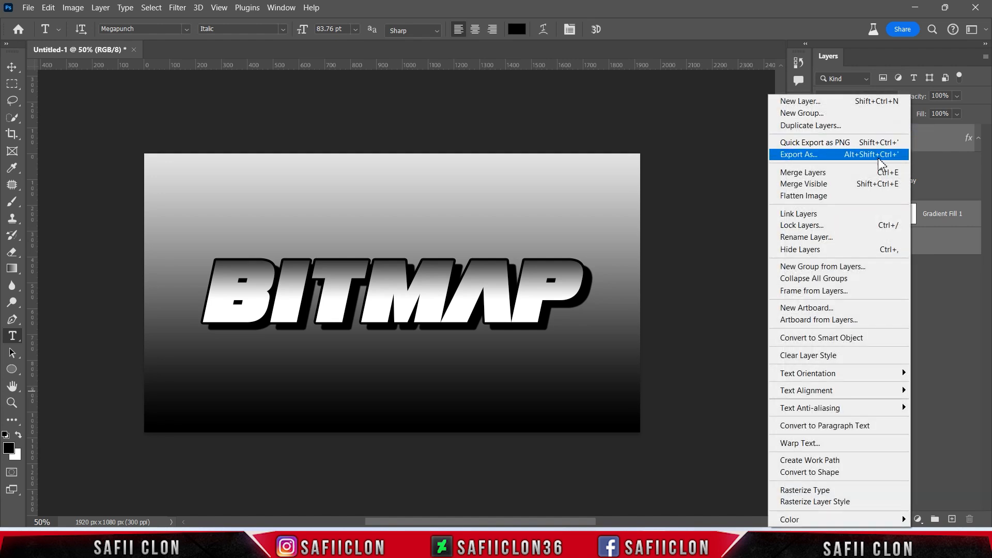
pyautogui.click(823, 175)
pyautogui.click(822, 138)
pyautogui.click(822, 138)
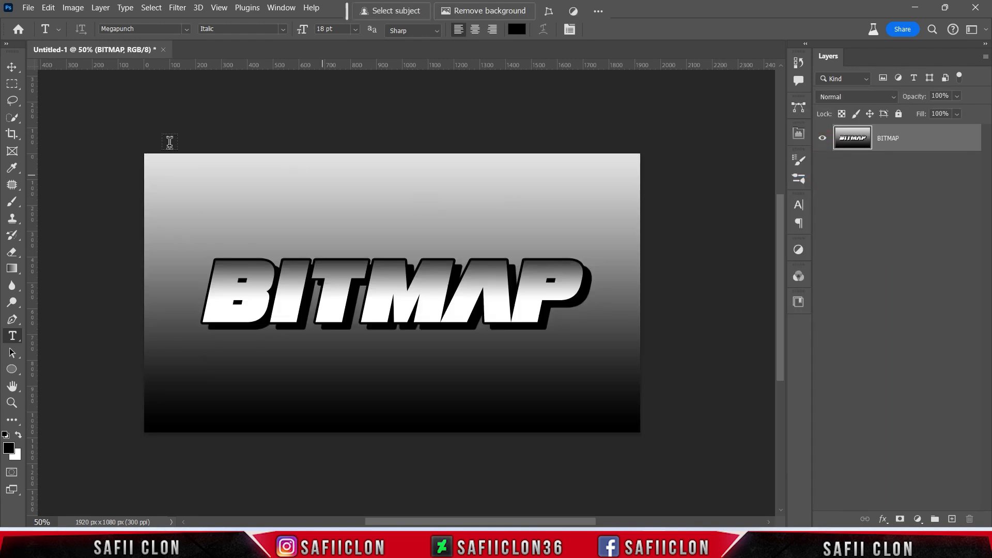
# - Resize the image to 600 pixels wide at a resolution of 300 pixels/inch
pyautogui.click(73, 7)
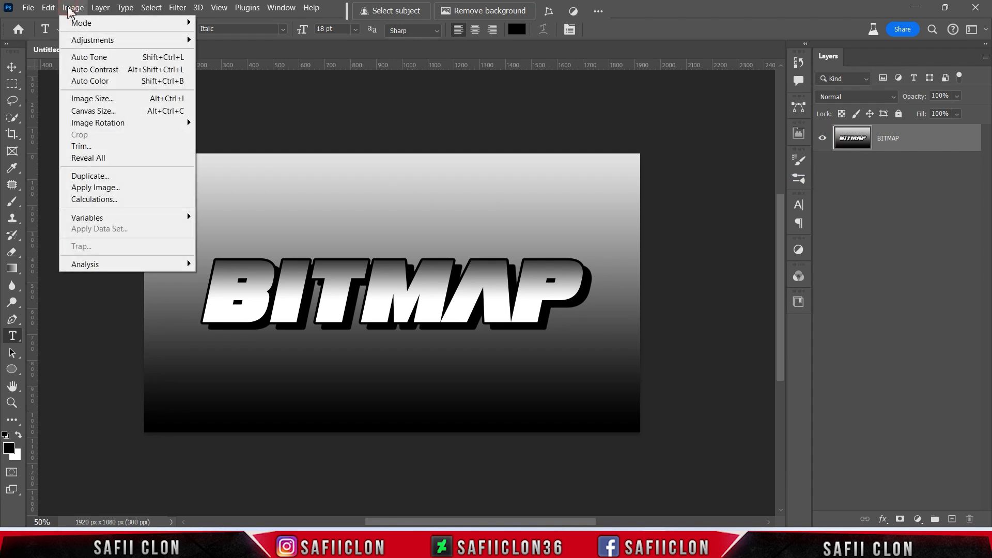
pyautogui.click(91, 99)
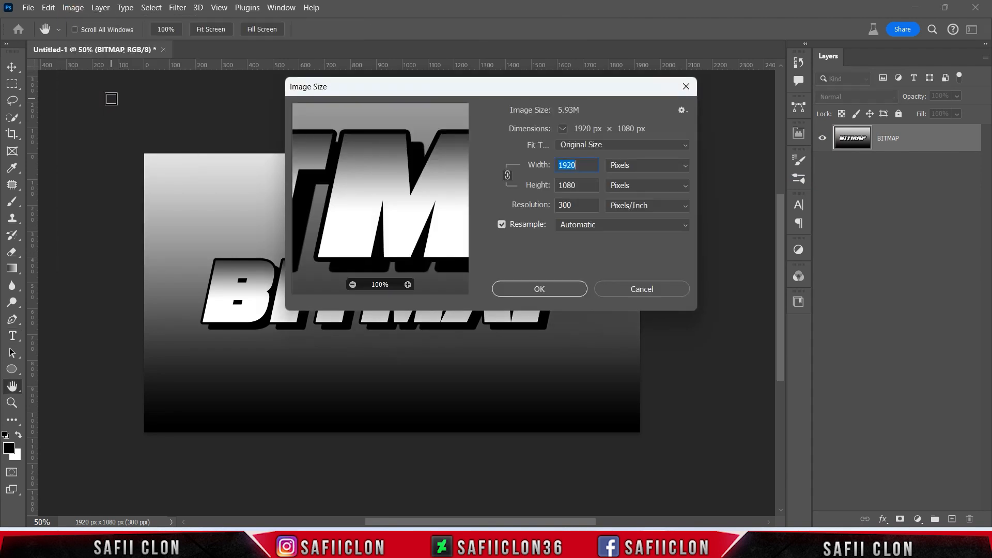
pyautogui.moveTo(414, 87); pyautogui.dragTo(593, 90)
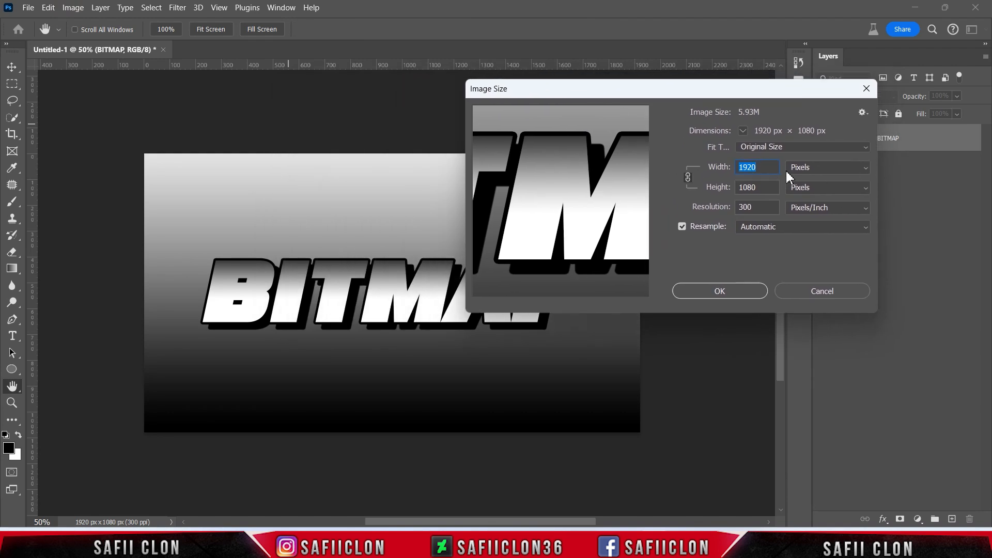
pyautogui.click(818, 170)
pyautogui.click(802, 191)
pyautogui.moveTo(766, 169); pyautogui.dragTo(742, 166)
pyautogui.write('600')
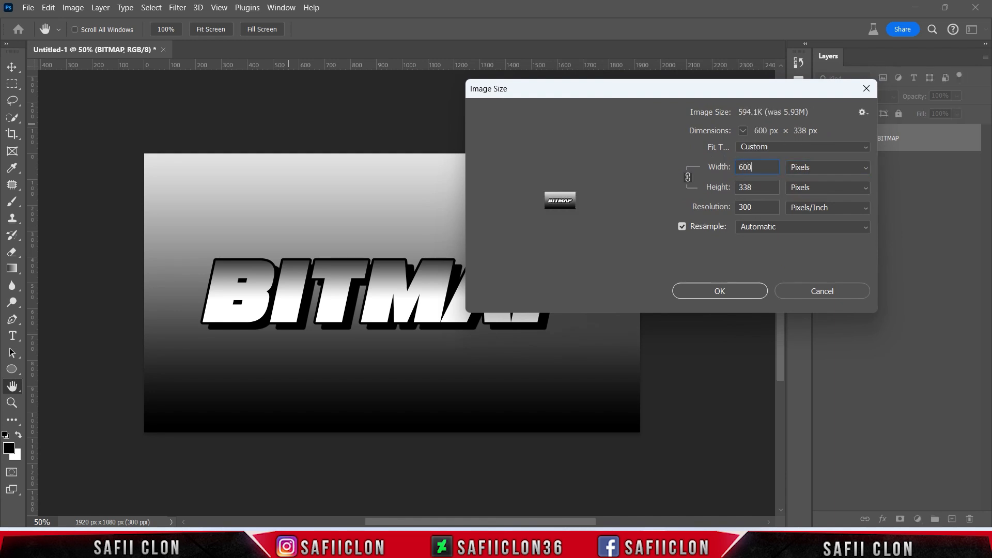
pyautogui.moveTo(756, 208); pyautogui.dragTo(731, 212)
pyautogui.write('300')
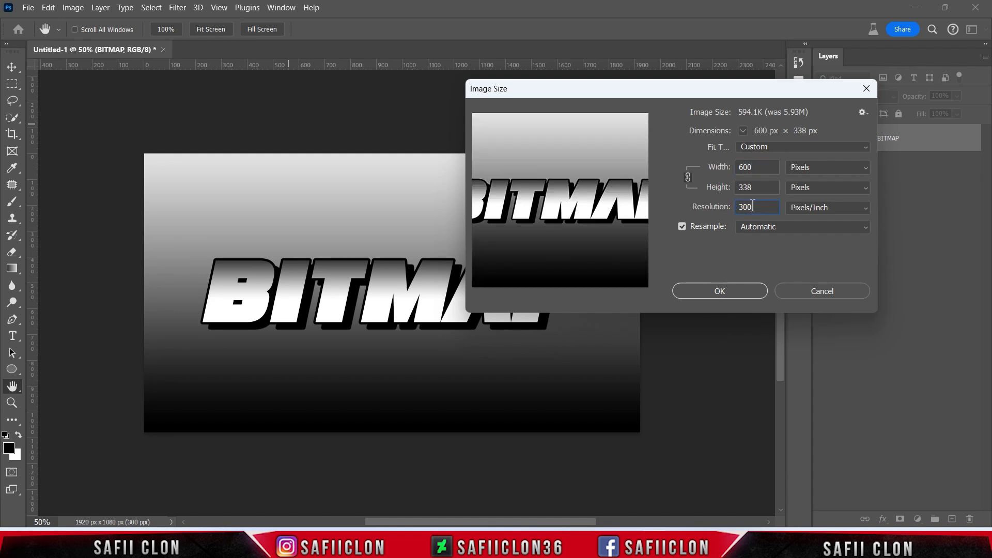
pyautogui.click(719, 292)
# - Convert the resized BITMAP image to Grayscale mode, discarding its color information
pyautogui.hotkey('ctrl', '+')
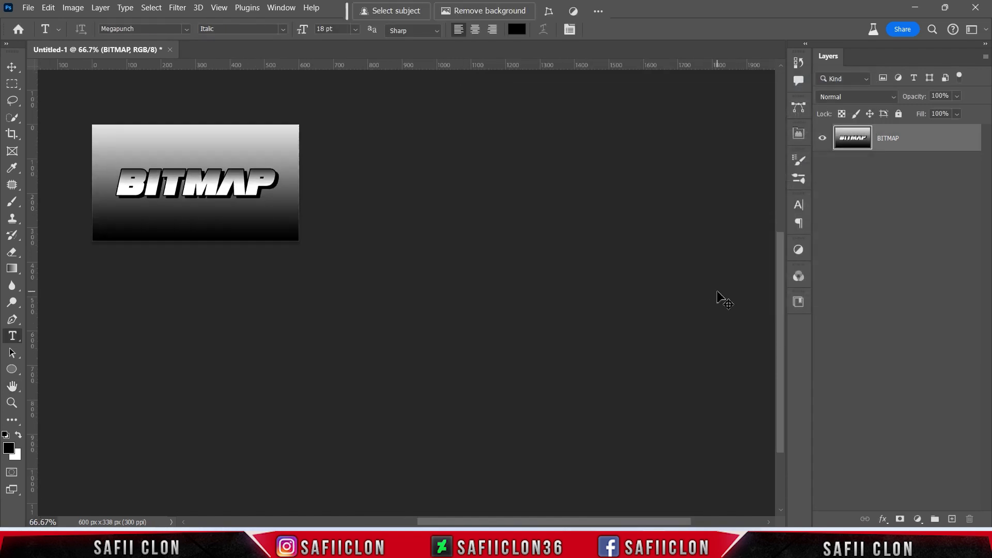
pyautogui.moveTo(570, 522); pyautogui.dragTo(500, 522)
pyautogui.scroll(2, 539, 417)
pyautogui.scroll(1, 540, 417)
pyautogui.hotkey('ctrl', '+')
pyautogui.hotkey('ctrl', '+')
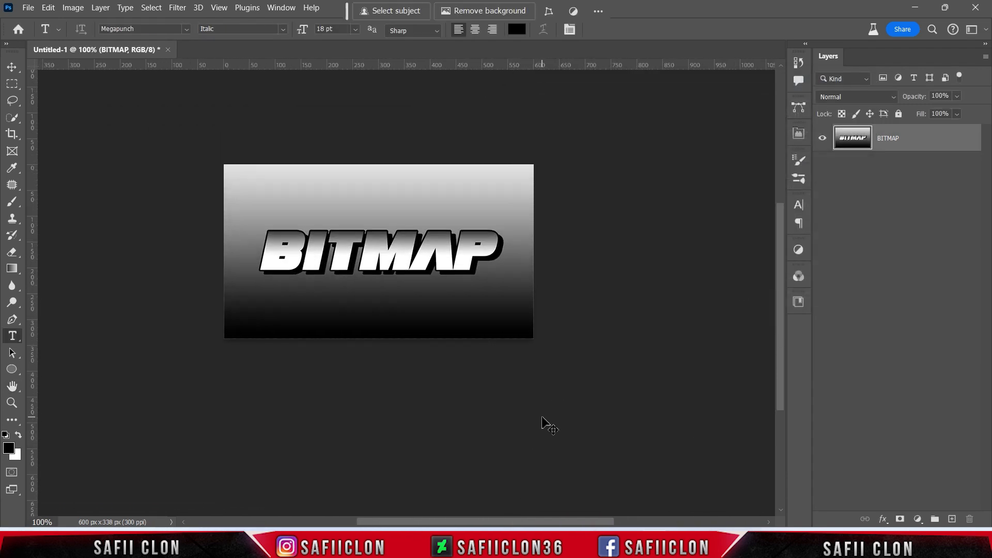
pyautogui.scroll(3, 549, 407)
pyautogui.moveTo(582, 521); pyautogui.dragTo(565, 521)
pyautogui.scroll(1, 571, 492)
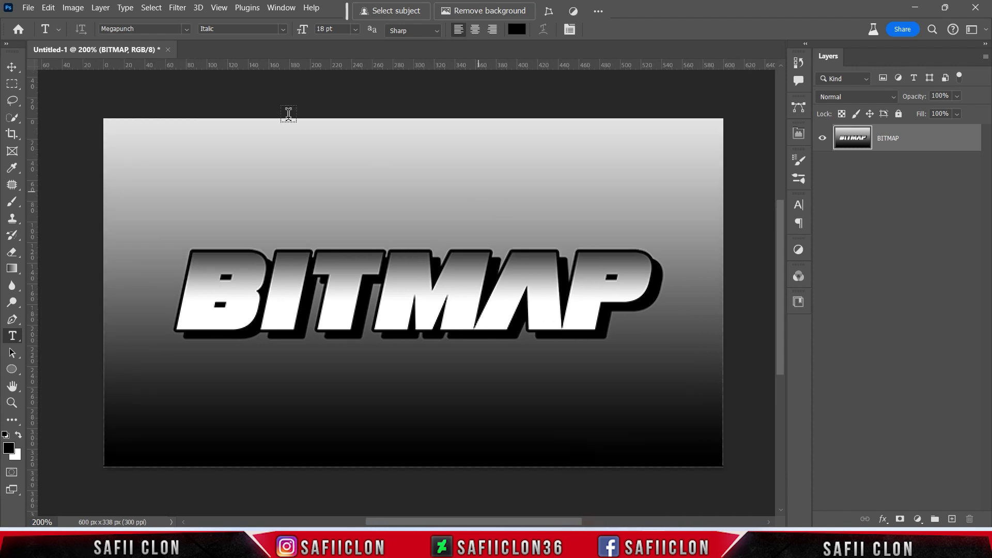
pyautogui.click(73, 8)
pyautogui.moveTo(181, 24)
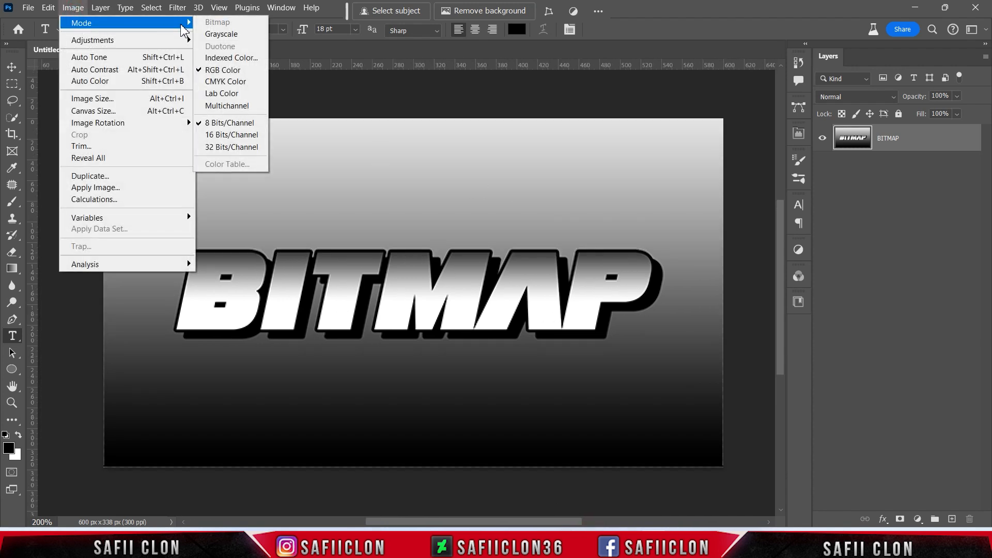
pyautogui.click(221, 34)
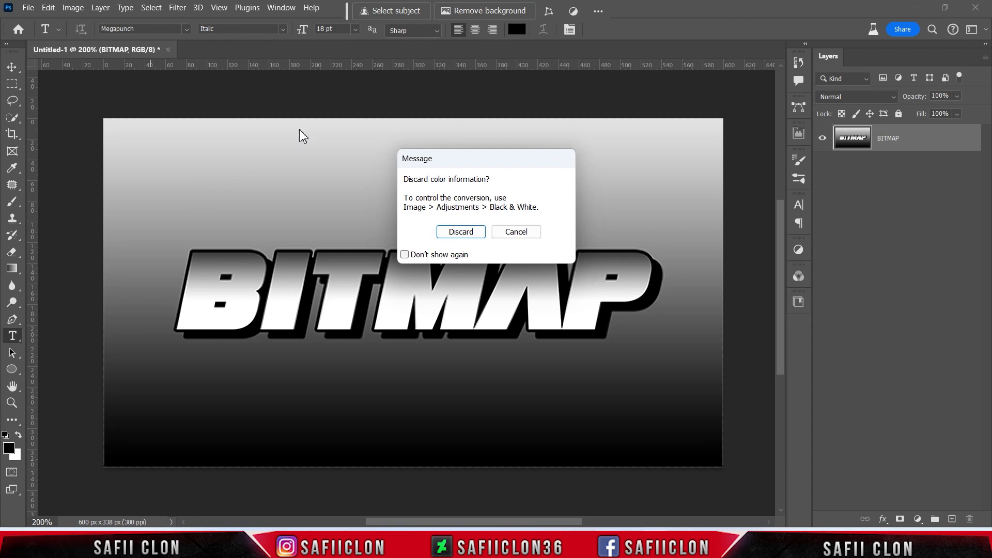
pyautogui.click(475, 238)
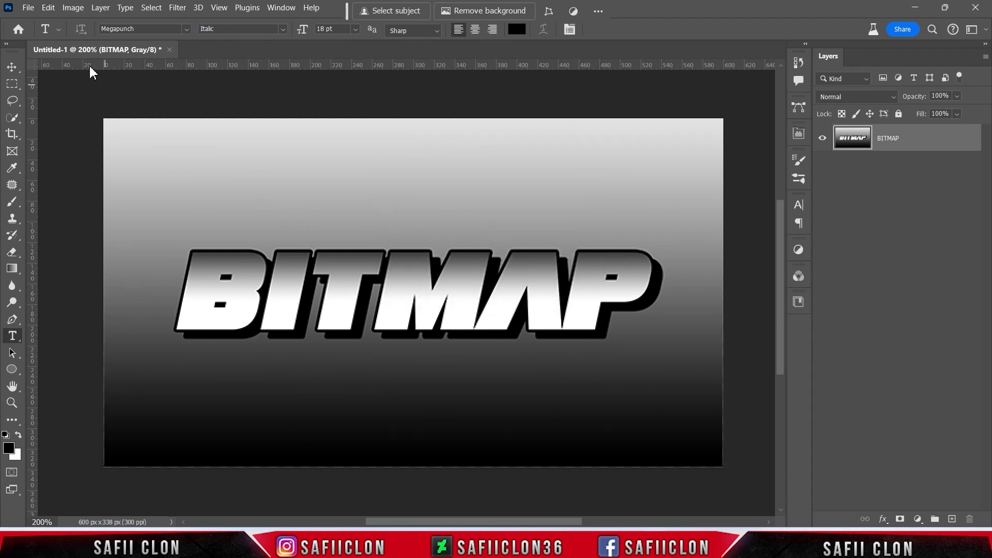
# - Convert the grayscale image to Bitmap mode, flattening the layers, with 150 pixels/inch output and the Halftone Screen method
pyautogui.click(71, 10)
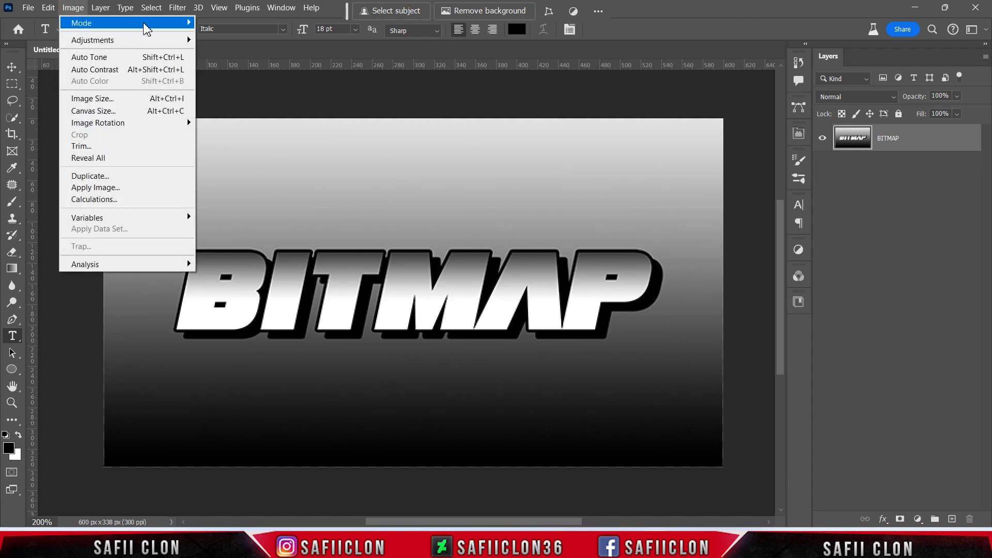
pyautogui.moveTo(147, 24)
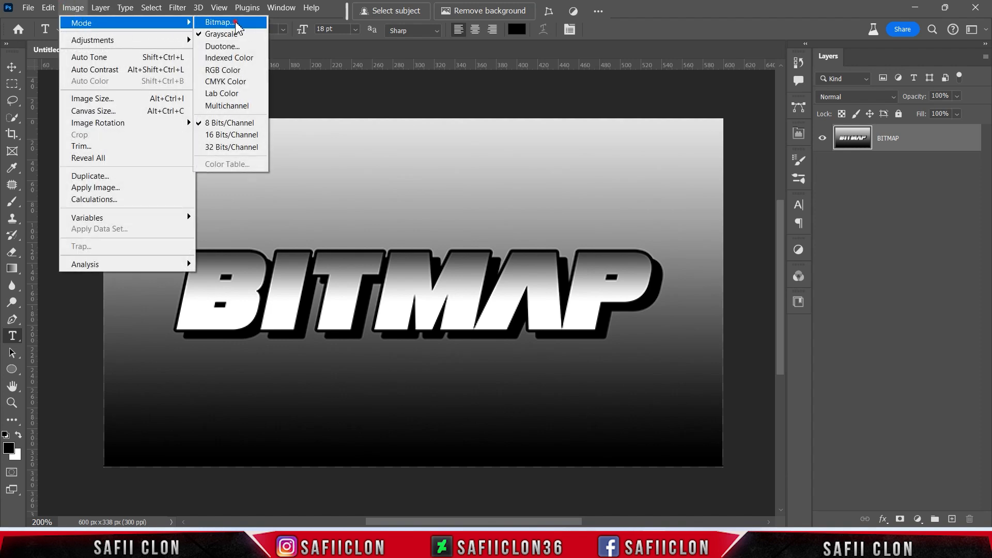
pyautogui.click(236, 24)
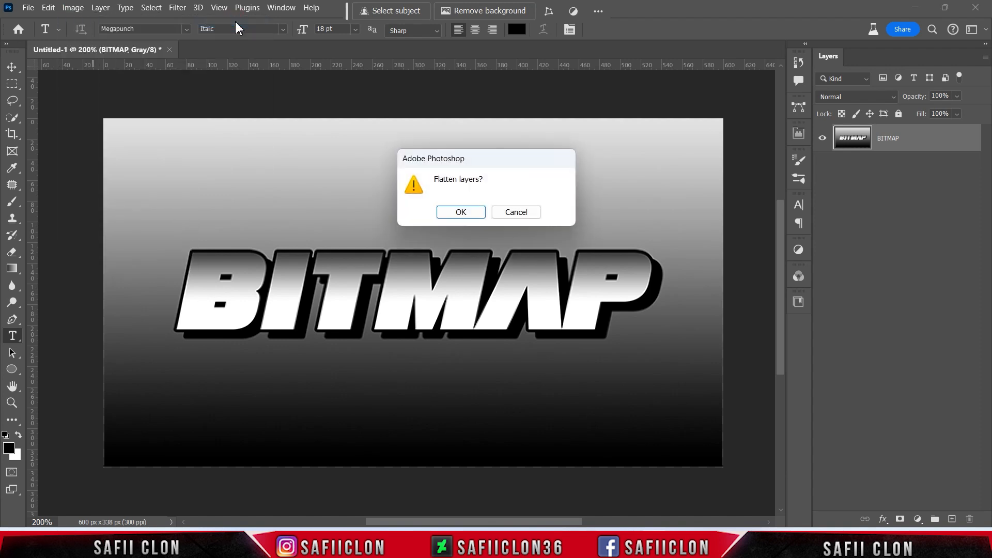
pyautogui.click(461, 212)
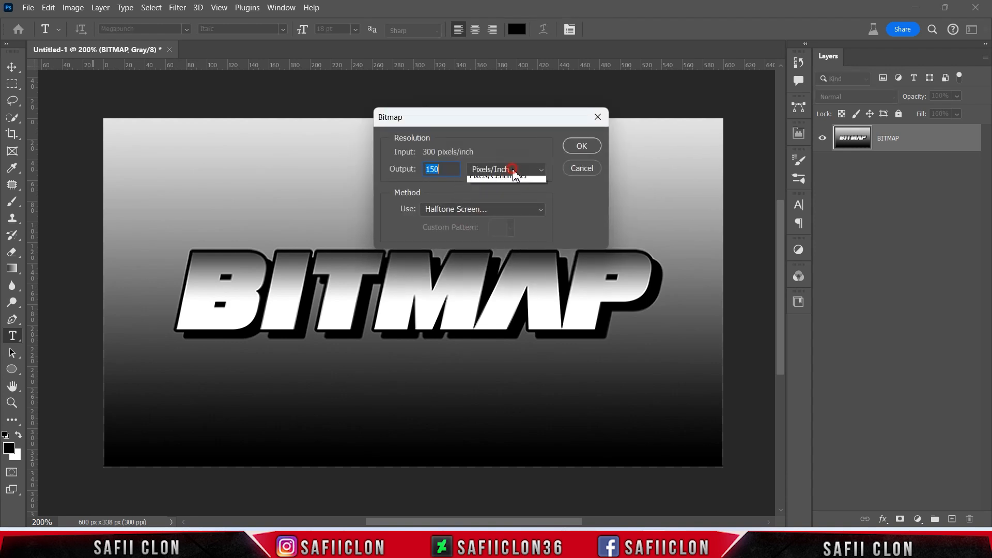
pyautogui.click(505, 169)
pyautogui.click(502, 180)
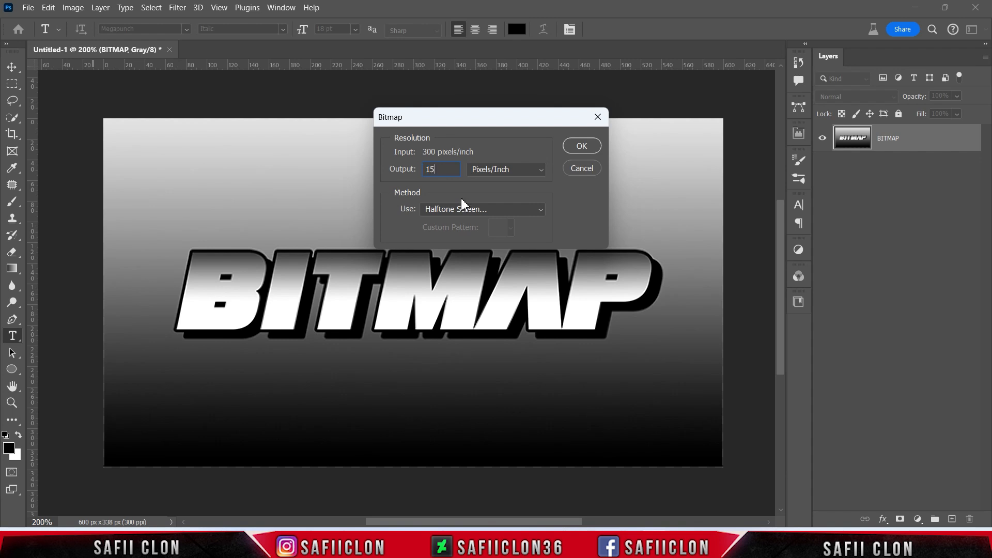
pyautogui.click(480, 210)
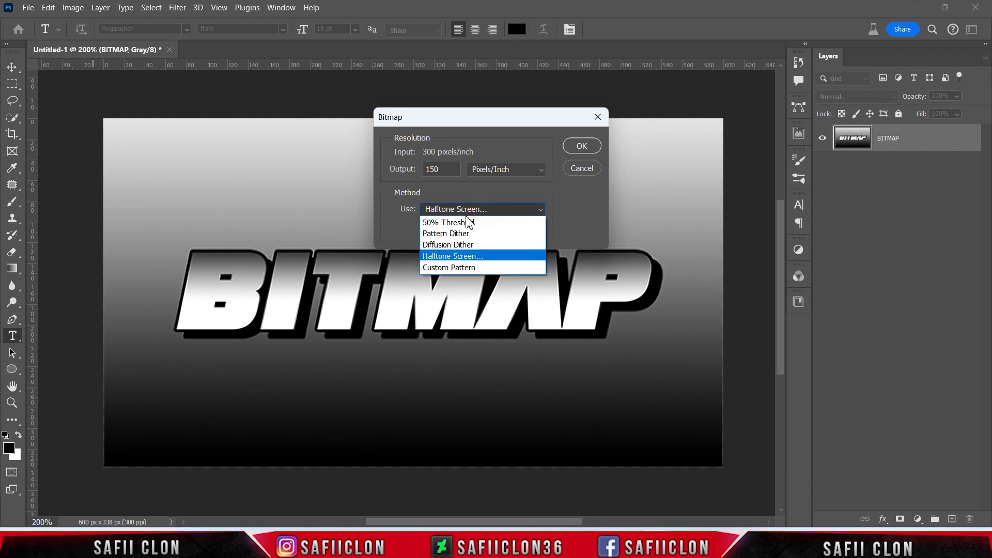
pyautogui.click(469, 256)
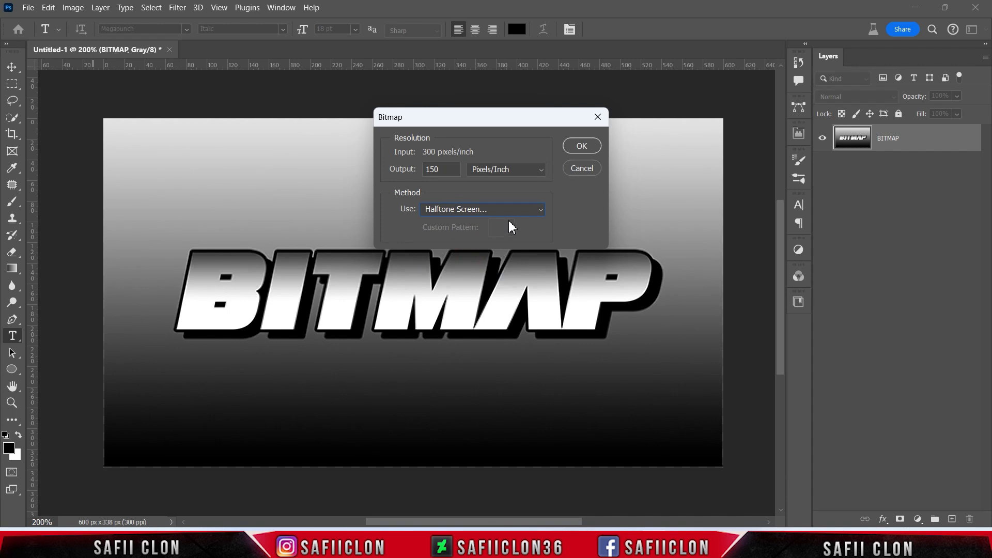
pyautogui.click(582, 147)
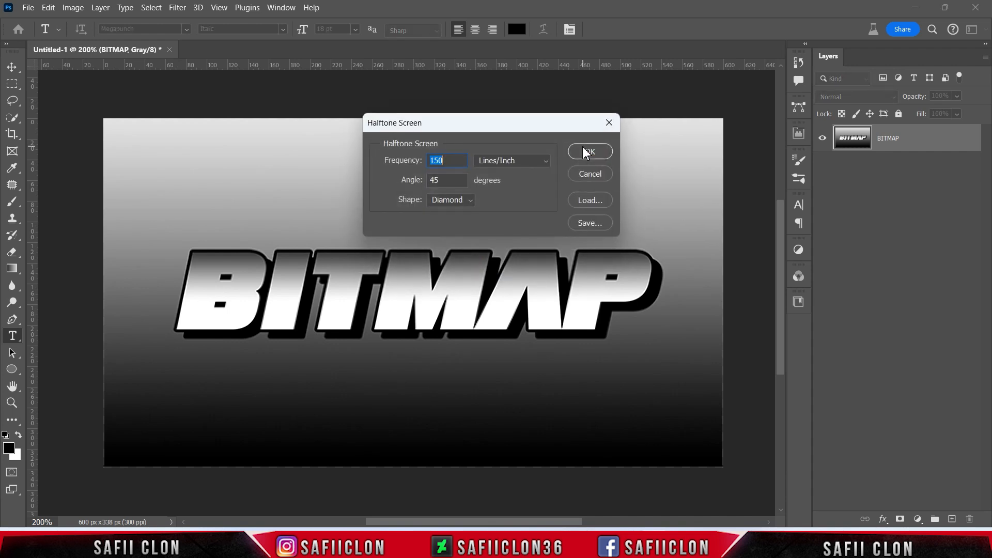
# - Set the halftone screen to a frequency of 150 lines/inch with a Diamond shape and apply it
pyautogui.click(520, 167)
pyautogui.click(504, 176)
pyautogui.doubleClick(446, 161)
pyautogui.write('1')
pyautogui.click(471, 201)
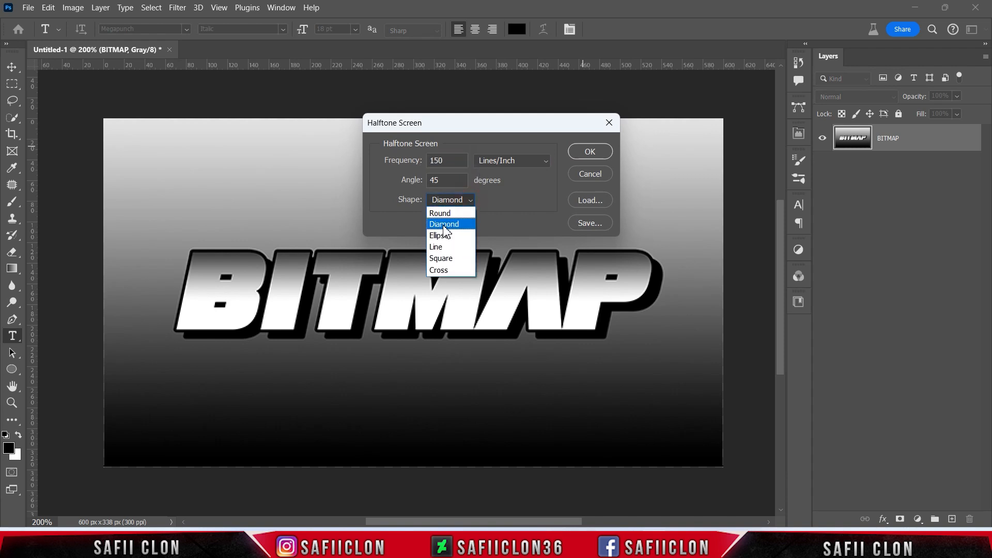
pyautogui.click(448, 223)
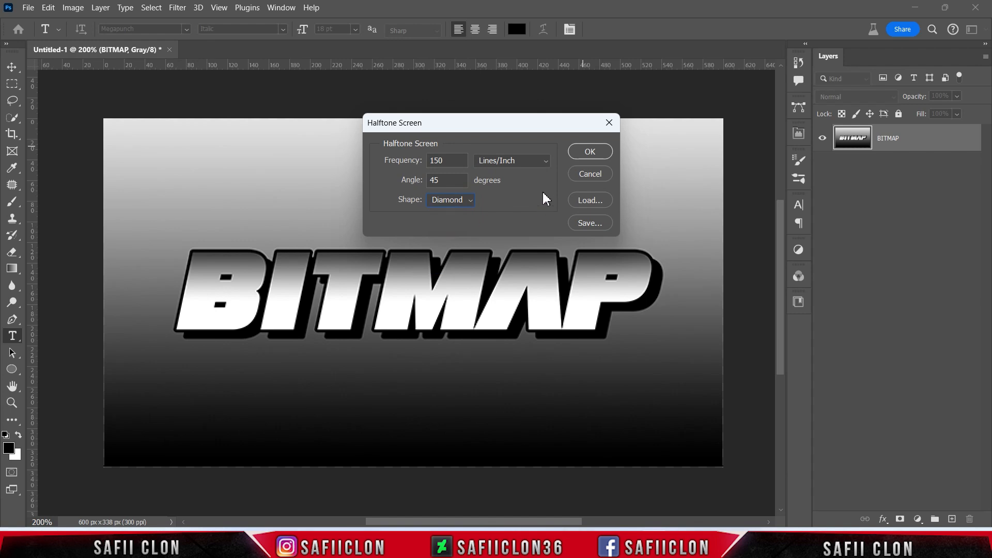
pyautogui.click(597, 153)
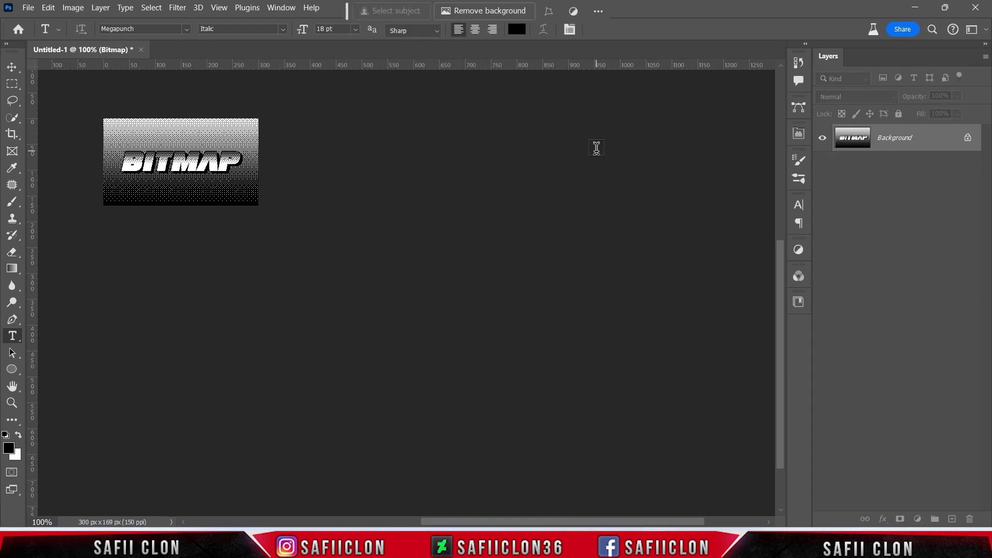
# - Convert the halftoned bitmap image back to RGB Color mode
pyautogui.hotkey('ctrl', '+')
pyautogui.hotkey('ctrl', '+')
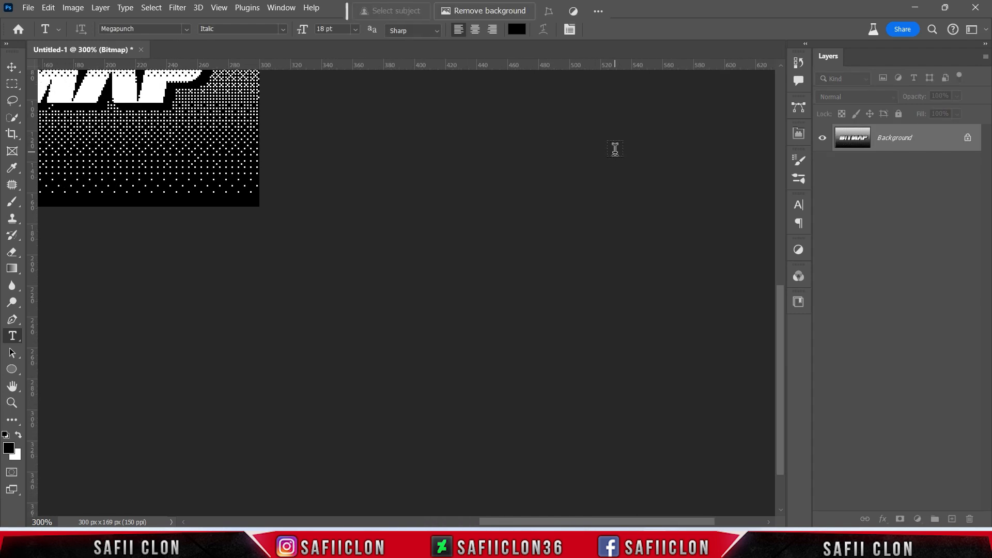
pyautogui.scroll(2, 615, 279)
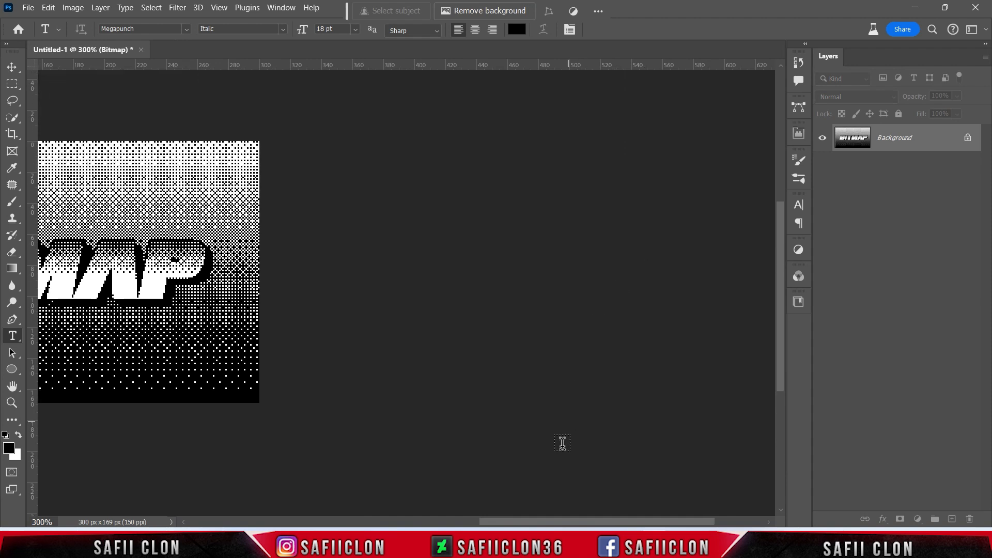
pyautogui.moveTo(583, 522); pyautogui.dragTo(461, 505)
pyautogui.hotkey('ctrl', '+')
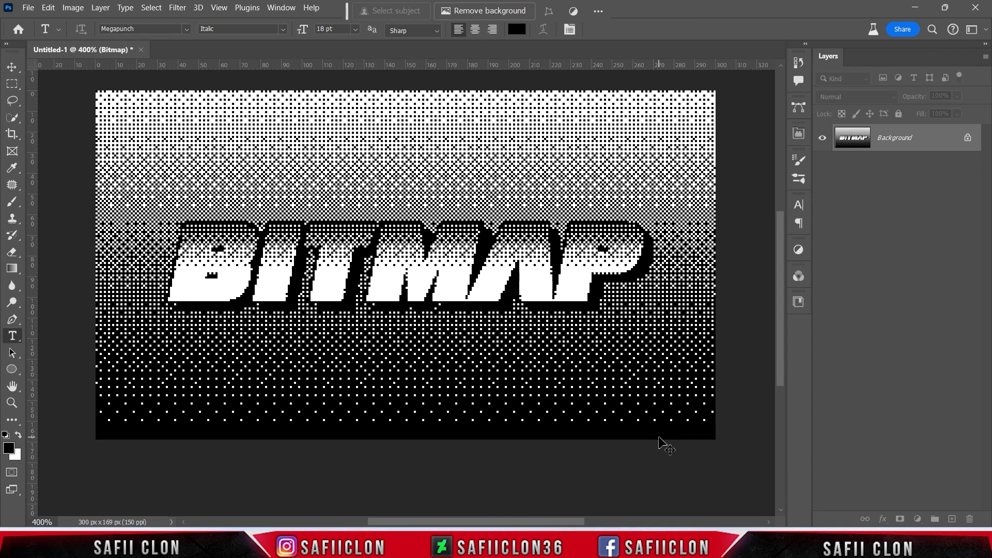
pyautogui.hotkey('ctrl', 'z')
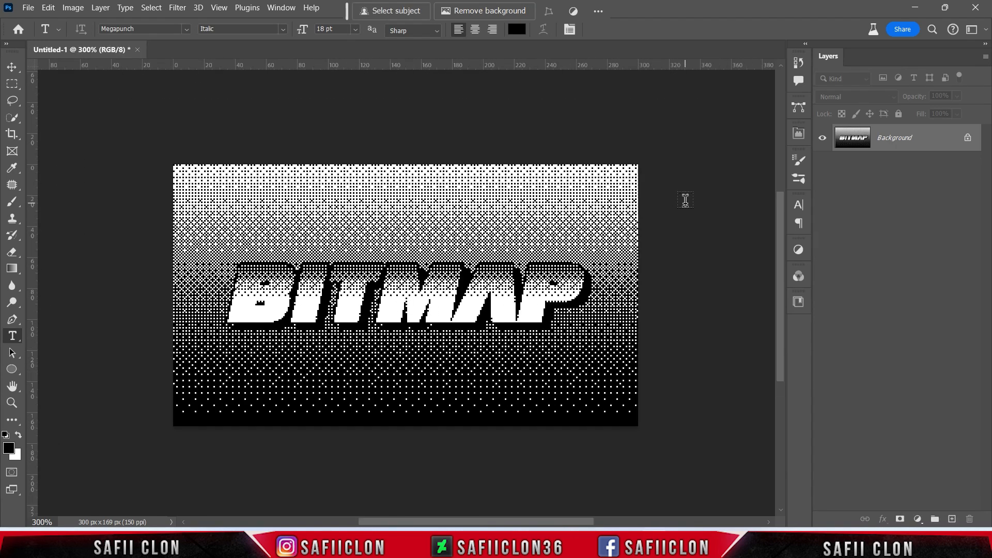
pyautogui.hotkey('ctrl', '+')
pyautogui.hotkey('ctrl', '+')
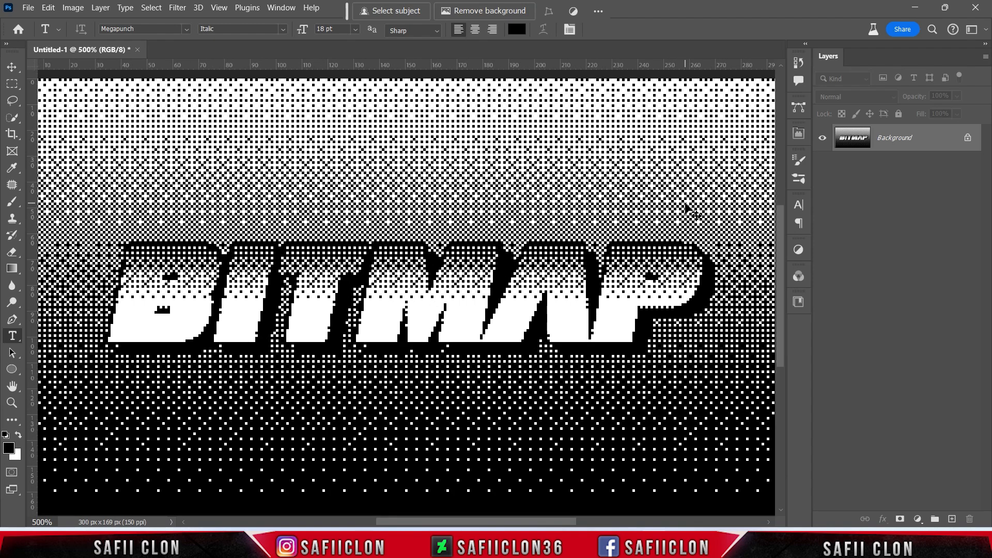
pyautogui.hotkey('ctrl', '-')
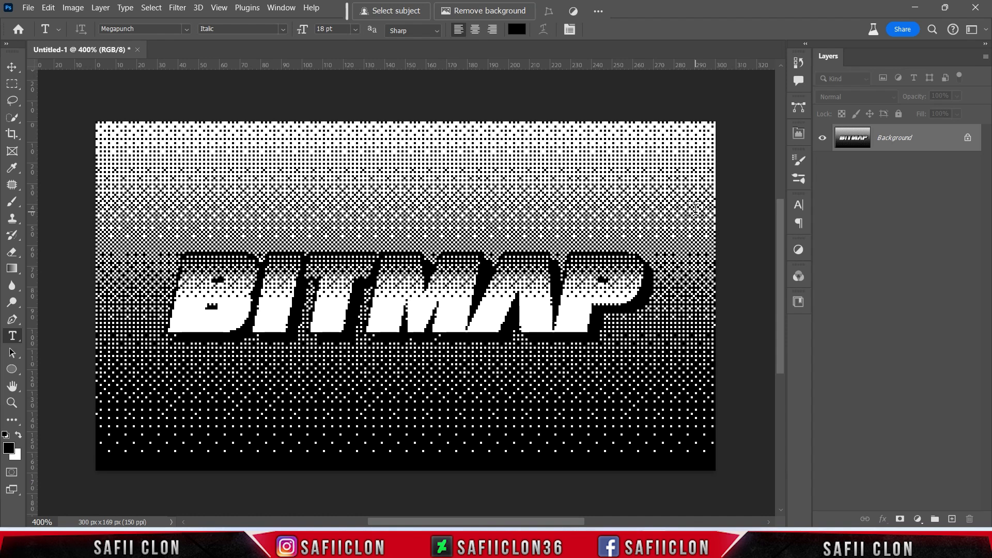
# - Unlock and duplicate the background layer, giving the copy the Vivid Light blend mode
pyautogui.click(968, 139)
pyautogui.hotkey('ctrl', 'j')
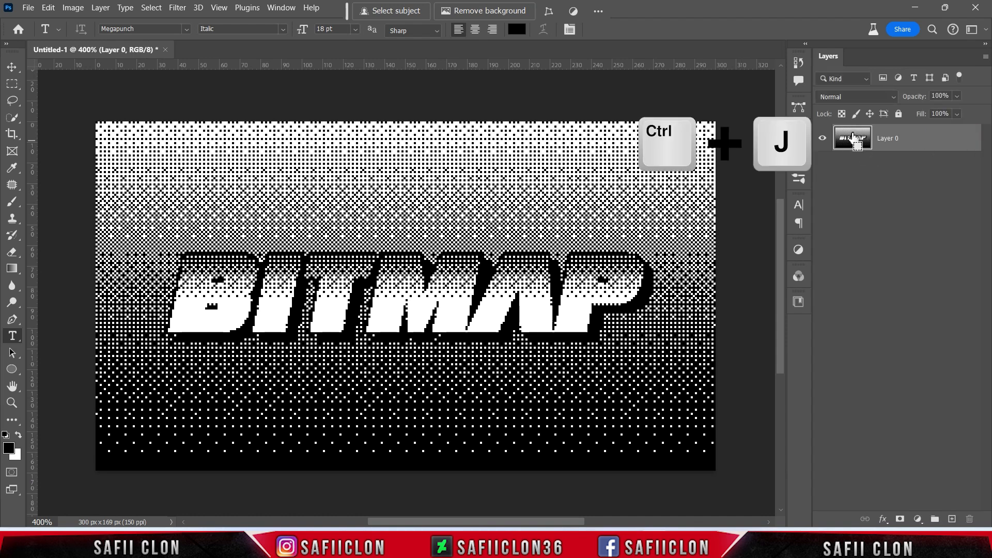
pyautogui.click(856, 96)
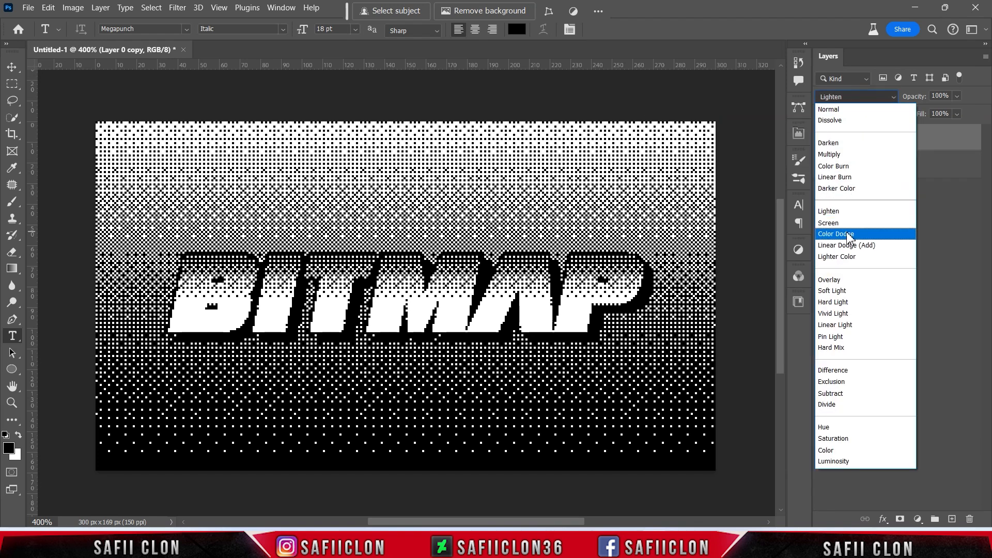
pyautogui.click(851, 314)
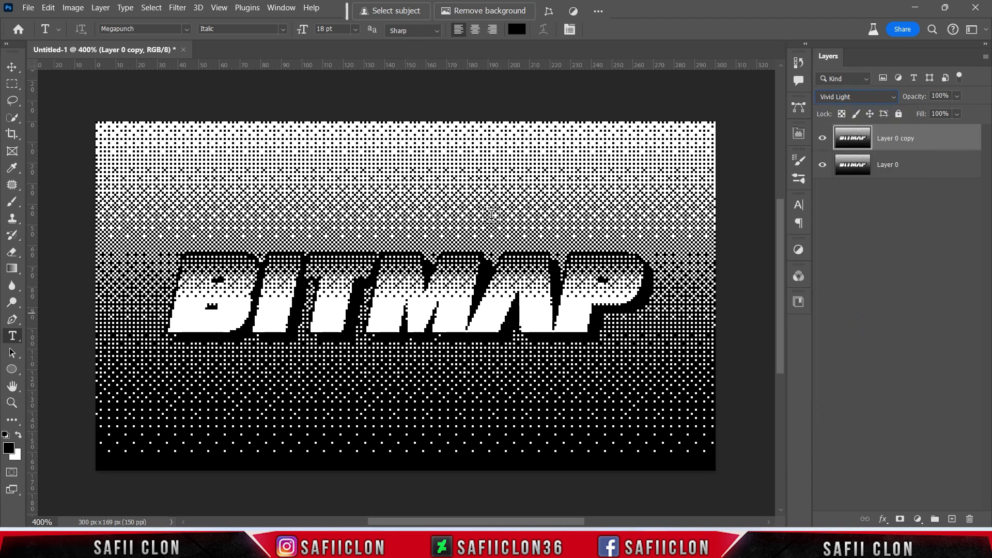
# - Apply a High Pass filter with a 3.4-pixel radius to the Vivid Light layer copy and compare the image with and without it
pyautogui.click(179, 8)
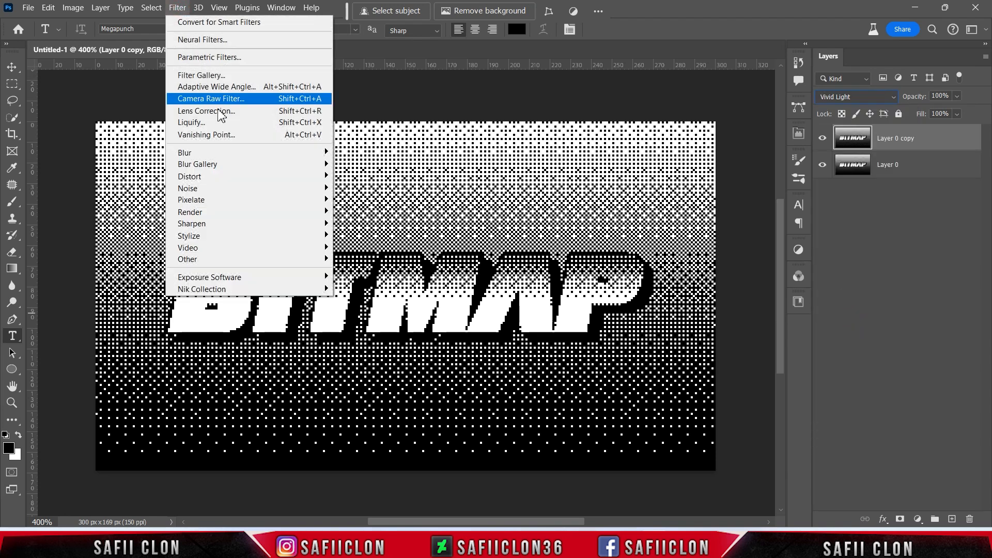
pyautogui.moveTo(273, 264)
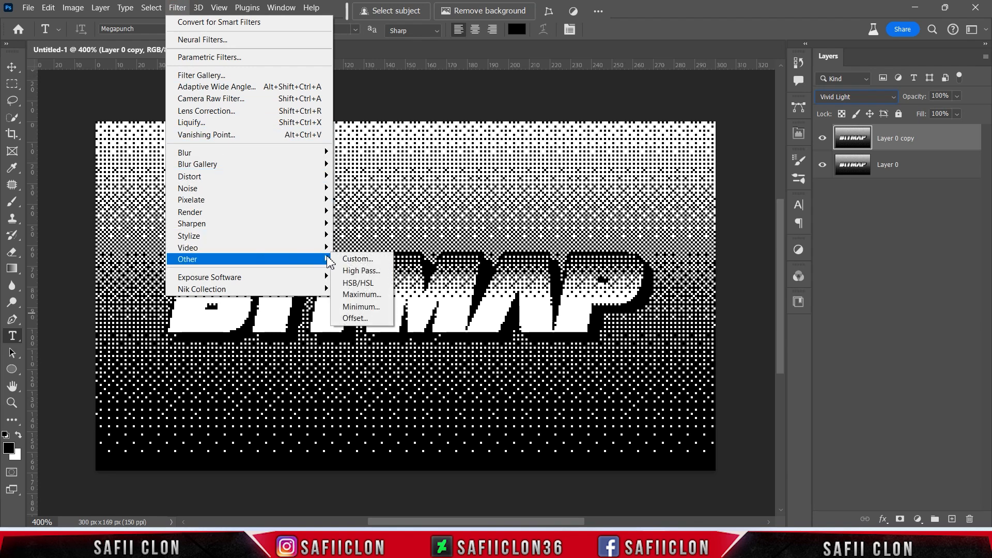
pyautogui.click(357, 269)
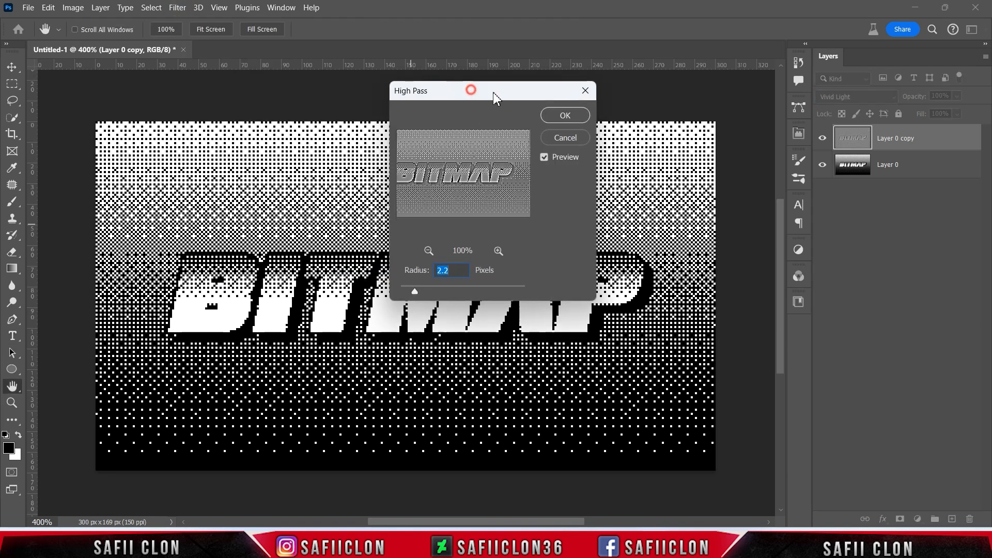
pyautogui.moveTo(471, 92); pyautogui.dragTo(687, 104)
pyautogui.click(637, 304)
pyautogui.moveTo(640, 302); pyautogui.dragTo(656, 303)
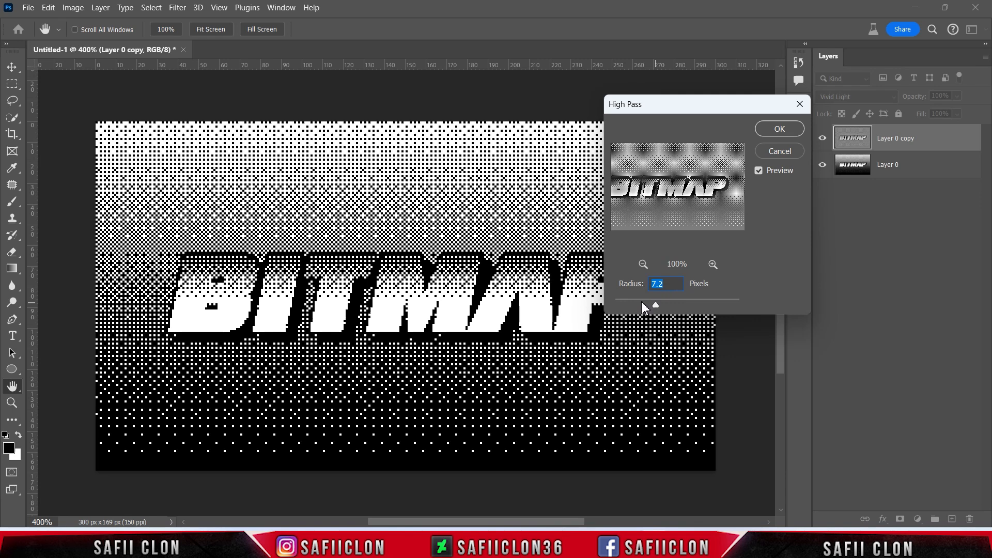
pyautogui.click(638, 303)
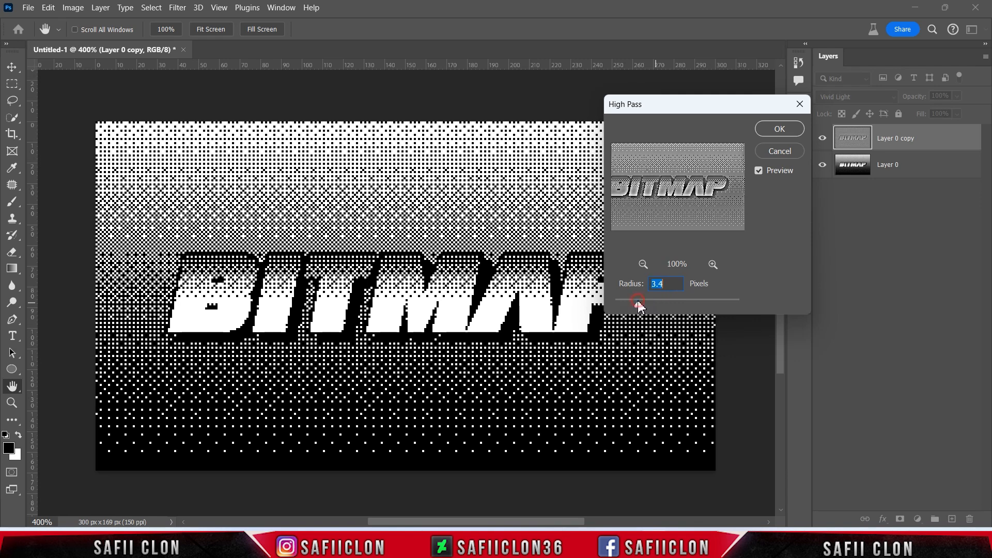
pyautogui.click(779, 129)
pyautogui.press('t')
pyautogui.click(822, 138)
pyautogui.click(822, 139)
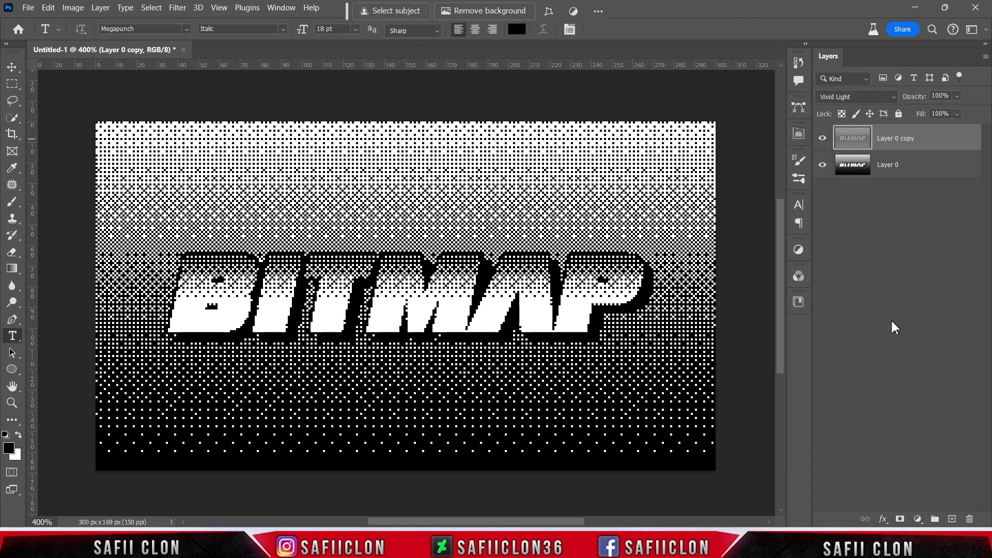
# - Add a Gradient Map adjustment layer above the layer copy and load the basic black-to-white preset for editing
pyautogui.click(918, 518)
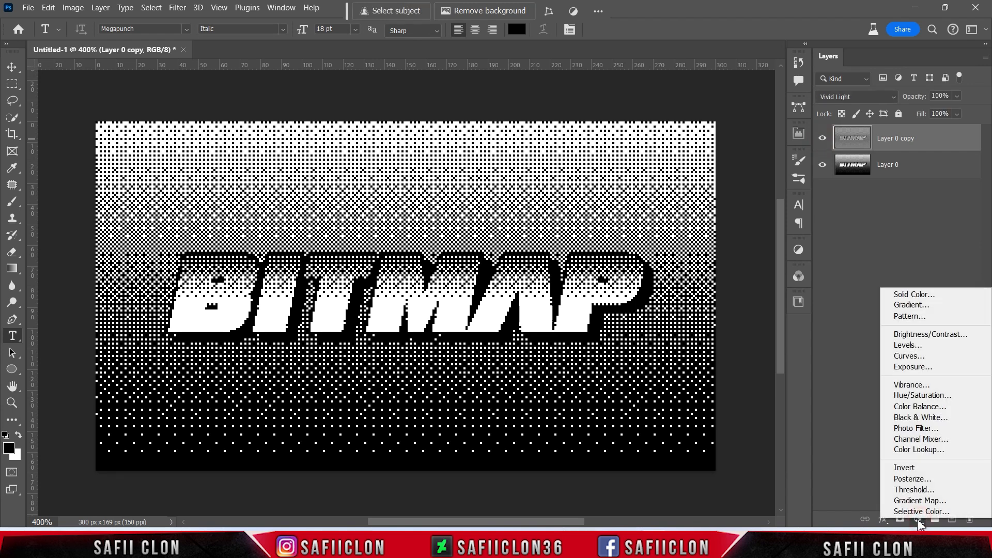
pyautogui.click(918, 501)
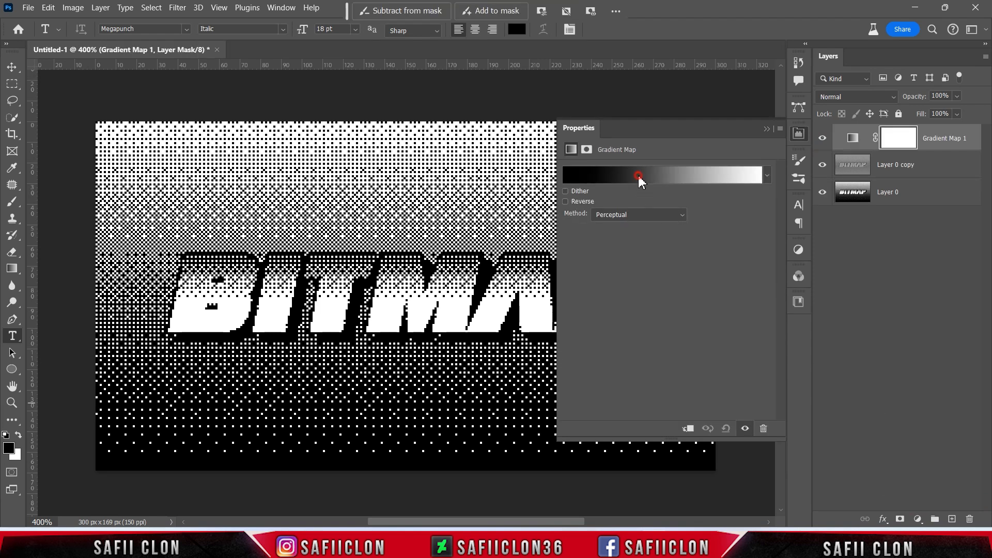
pyautogui.click(639, 177)
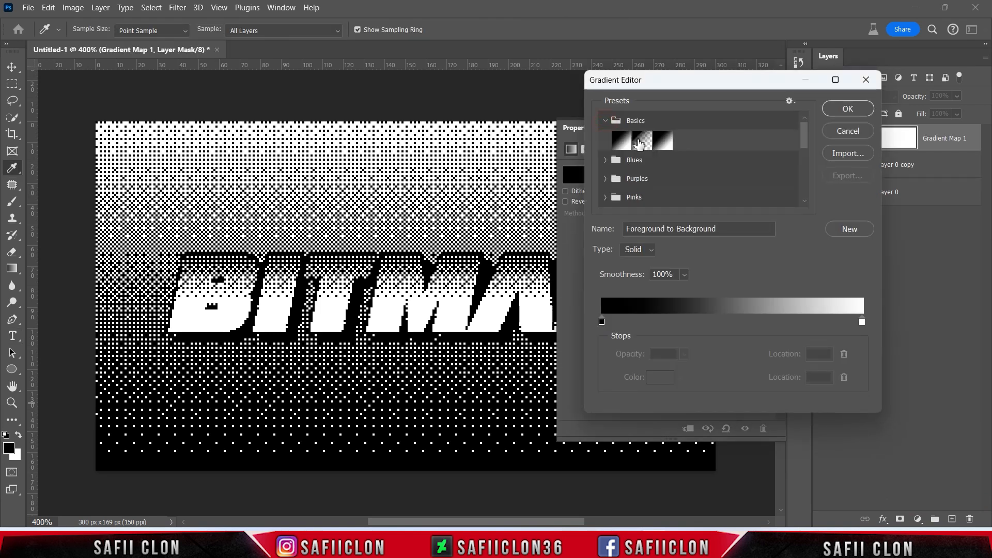
pyautogui.click(664, 141)
# - Change the gradient's black stop to the dark magenta color a92385
pyautogui.click(602, 322)
pyautogui.click(664, 378)
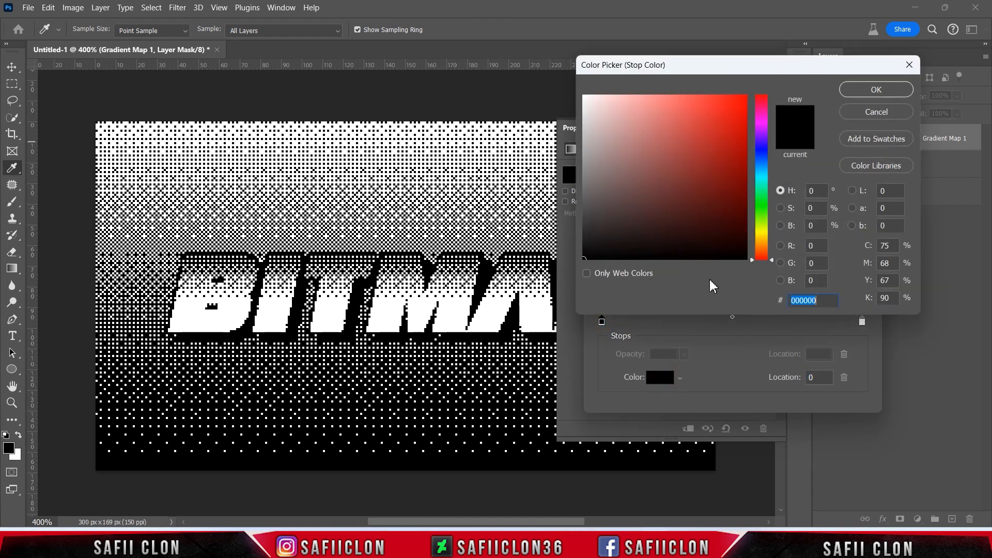
pyautogui.click(763, 248)
pyautogui.moveTo(764, 249); pyautogui.dragTo(768, 120)
pyautogui.click(695, 109)
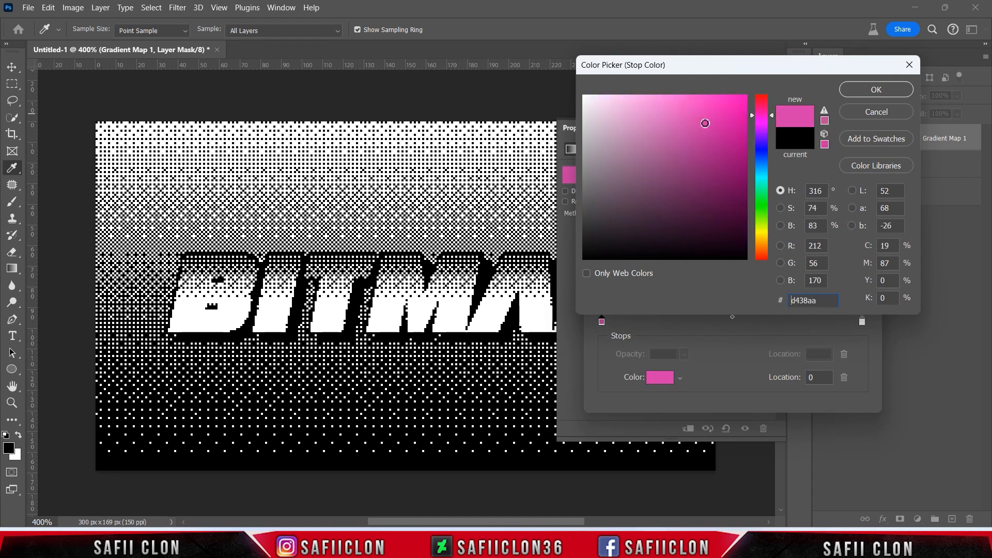
pyautogui.moveTo(700, 122)
pyautogui.mouseDown()
pyautogui.moveTo(715, 138)
pyautogui.moveTo(712, 153)
pyautogui.mouseUp()
pyautogui.click(714, 151)
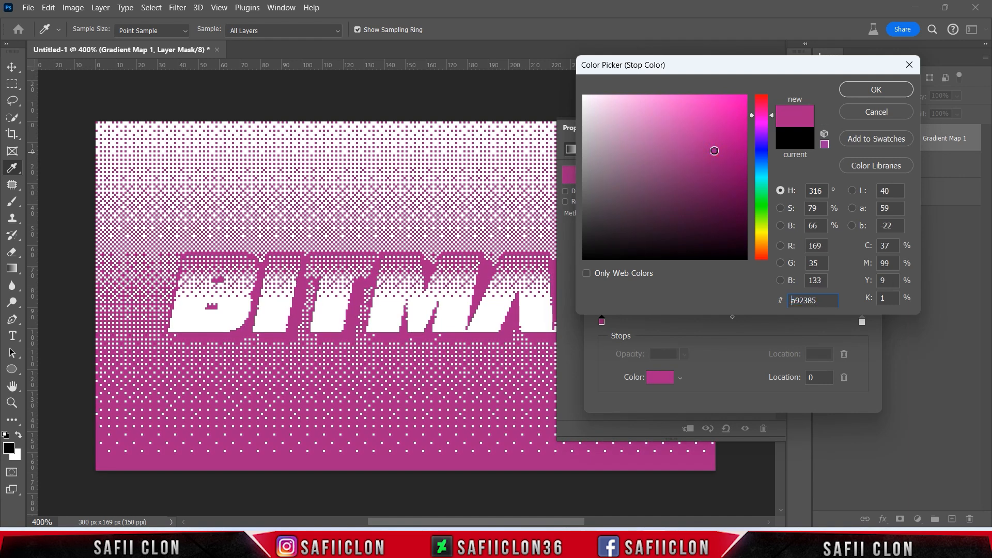
pyautogui.click(862, 96)
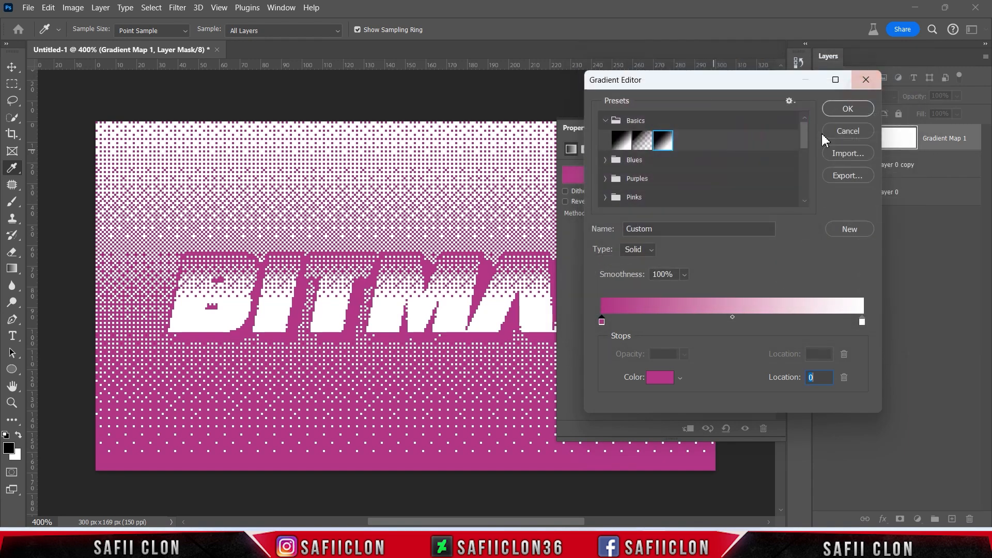
# - Change the gradient's white stop to a very pale pink
pyautogui.click(862, 322)
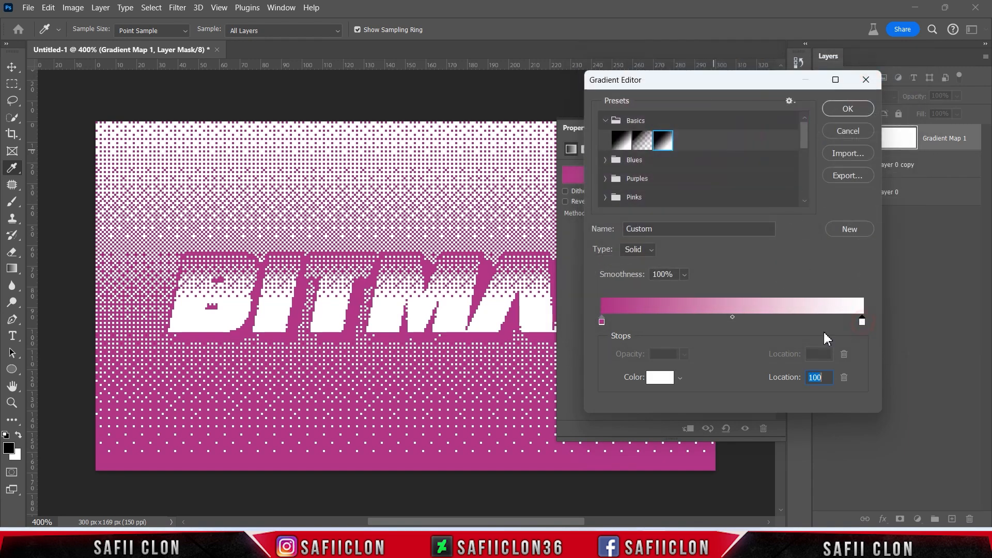
pyautogui.click(659, 376)
pyautogui.click(762, 119)
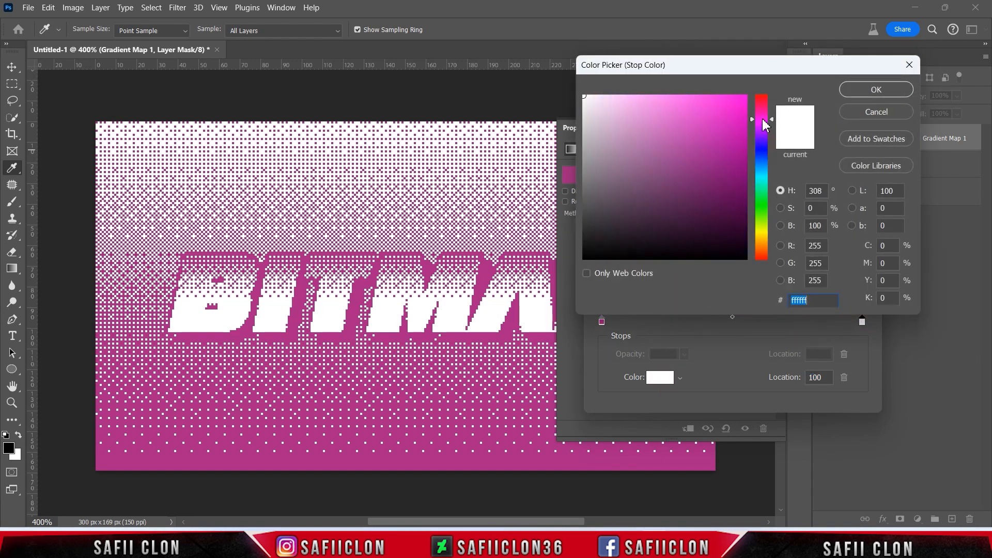
pyautogui.click(635, 96)
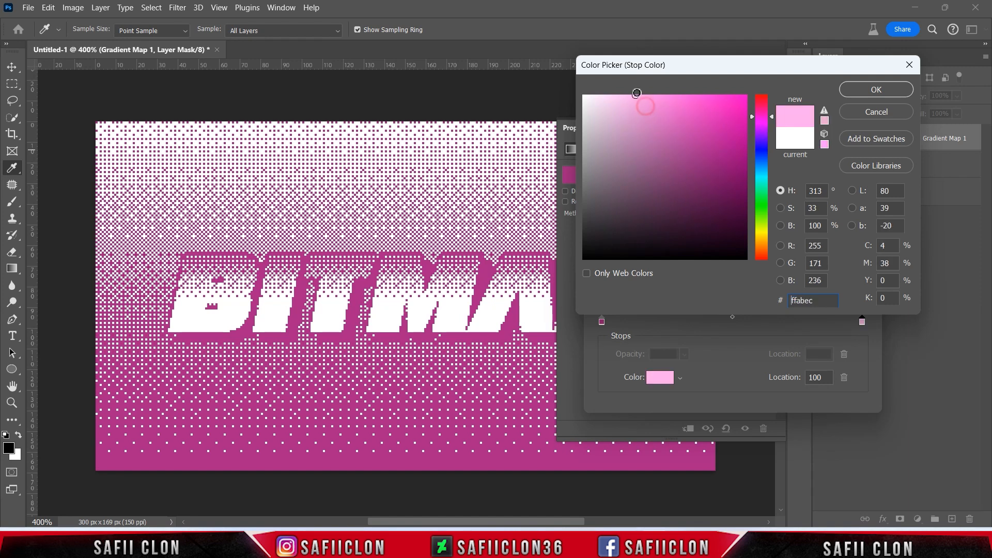
pyautogui.moveTo(636, 95); pyautogui.dragTo(599, 92)
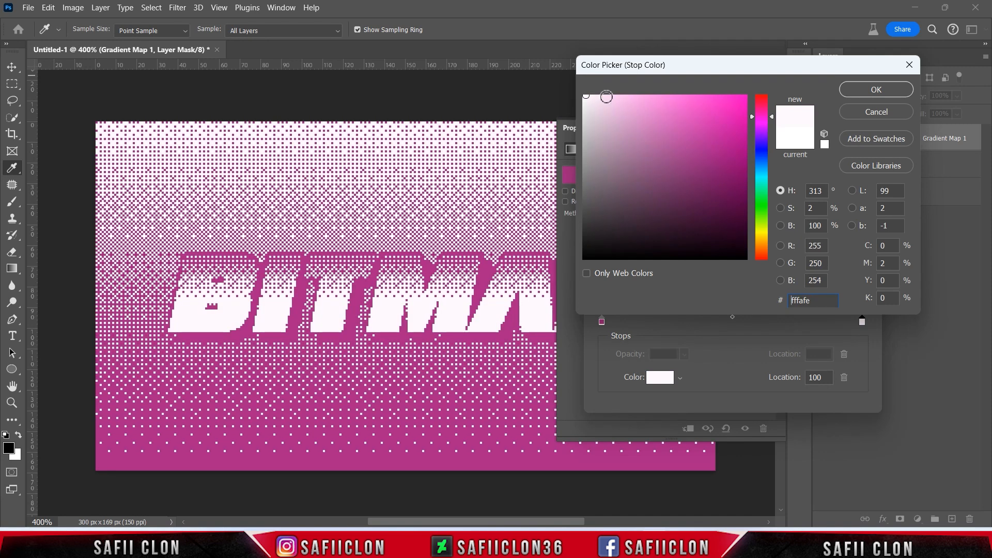
pyautogui.moveTo(594, 98)
pyautogui.mouseDown()
pyautogui.moveTo(589, 89)
pyautogui.moveTo(719, 96)
pyautogui.moveTo(632, 97)
pyautogui.moveTo(597, 78)
pyautogui.mouseUp()
pyautogui.click(877, 89)
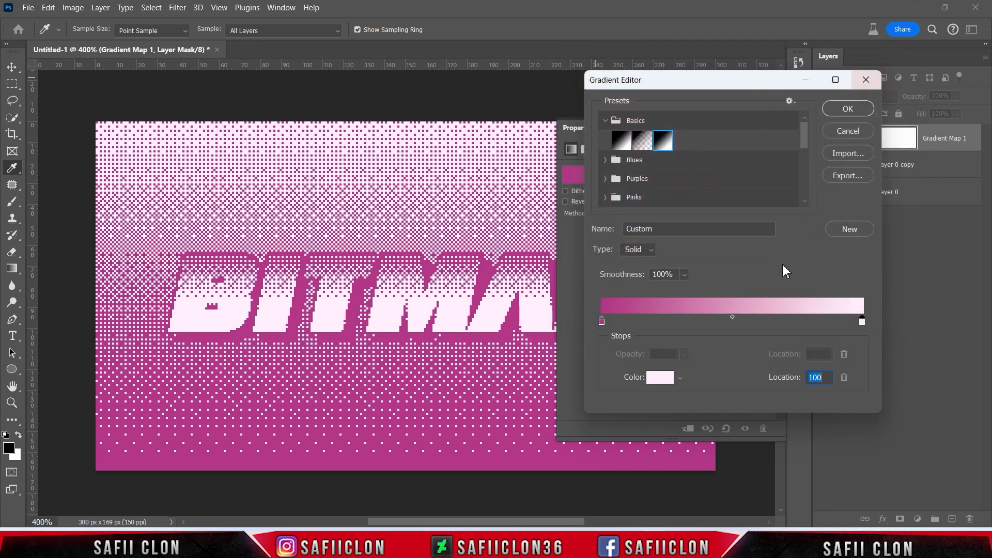
# - Move the magenta stop to location 3, apply the gradient, and compare the artwork with the Gradient Map hidden and shown
pyautogui.click(602, 322)
pyautogui.moveTo(604, 324)
pyautogui.mouseDown()
pyautogui.moveTo(652, 327)
pyautogui.moveTo(610, 321)
pyautogui.mouseUp()
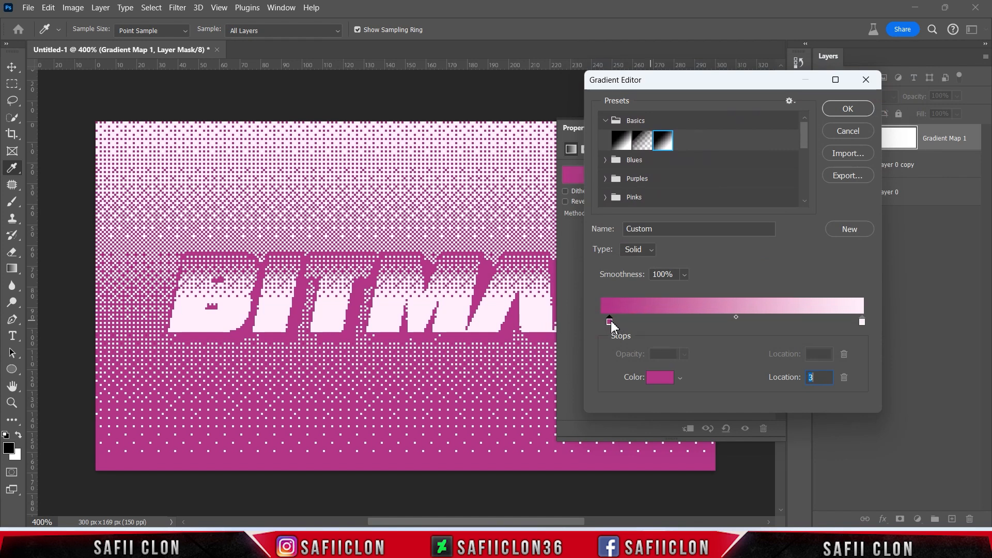
pyautogui.click(847, 109)
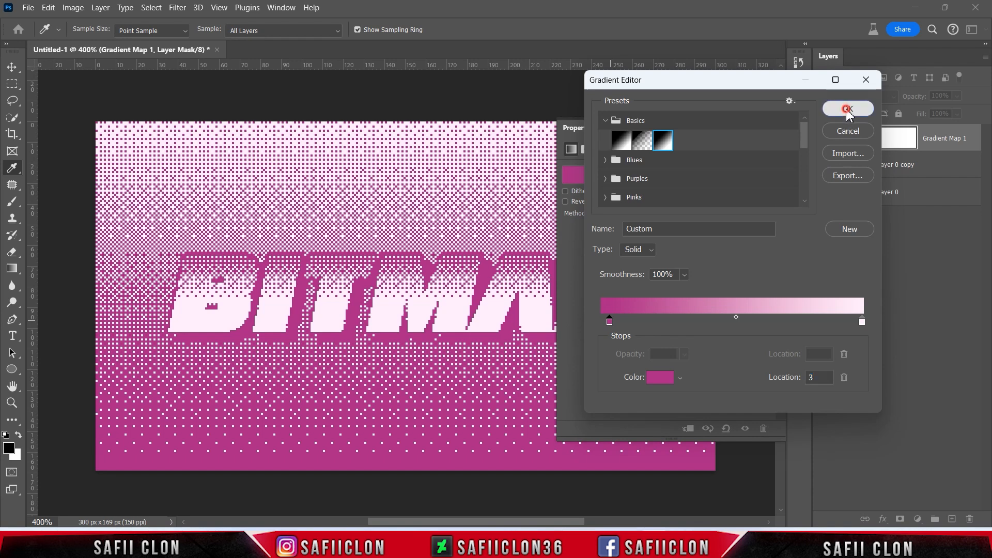
pyautogui.press('t')
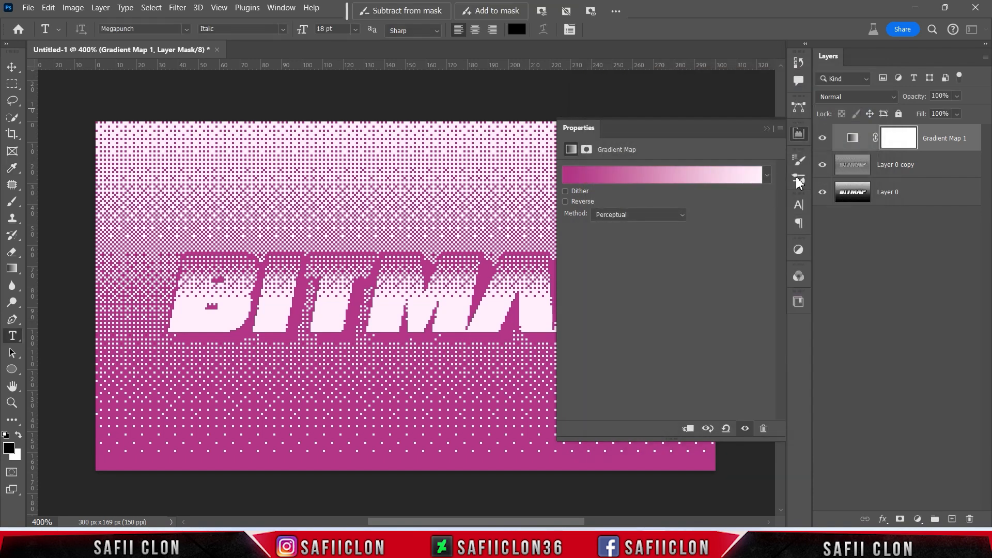
pyautogui.click(766, 130)
pyautogui.click(822, 138)
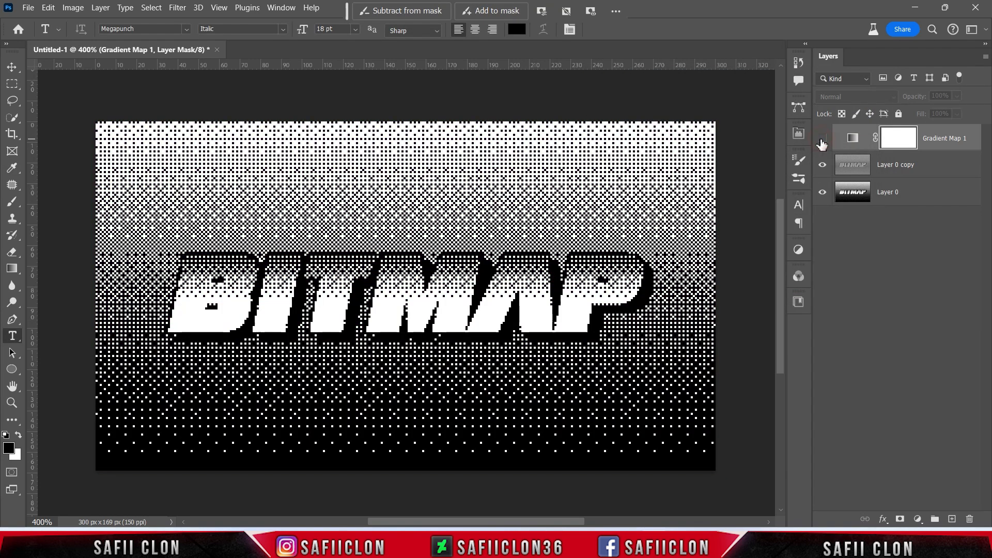
pyautogui.click(822, 139)
pyautogui.click(822, 139)
pyautogui.click(822, 139)
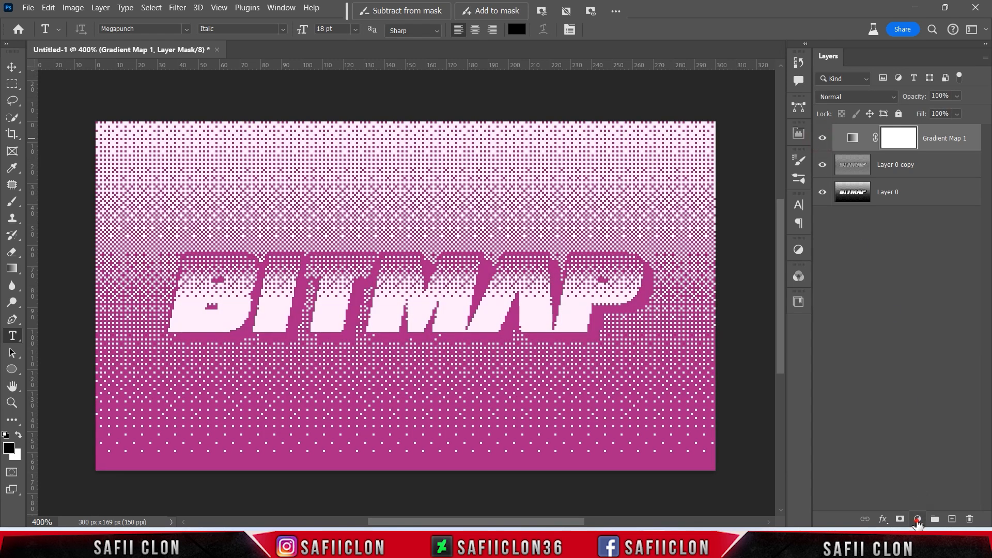
# - Add a Hue/Saturation adjustment layer with Hue +3, Saturation -6 and Lightness +7
pyautogui.click(918, 518)
pyautogui.click(914, 398)
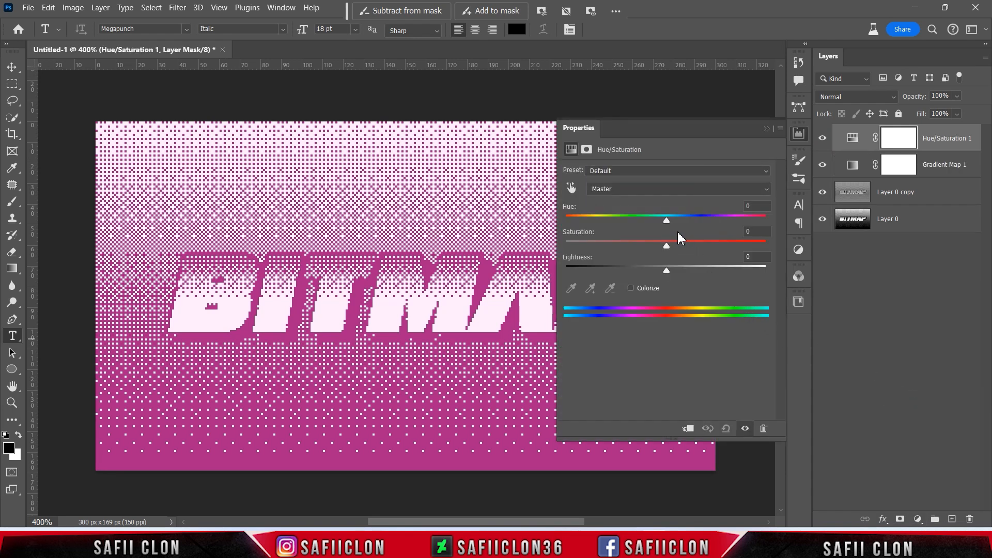
pyautogui.moveTo(669, 226)
pyautogui.mouseDown()
pyautogui.moveTo(755, 219)
pyautogui.moveTo(571, 222)
pyautogui.moveTo(675, 230)
pyautogui.moveTo(663, 230)
pyautogui.mouseUp()
pyautogui.moveTo(666, 245)
pyautogui.mouseDown()
pyautogui.moveTo(687, 251)
pyautogui.moveTo(629, 250)
pyautogui.moveTo(677, 250)
pyautogui.moveTo(656, 269)
pyautogui.moveTo(679, 268)
pyautogui.moveTo(661, 247)
pyautogui.mouseUp()
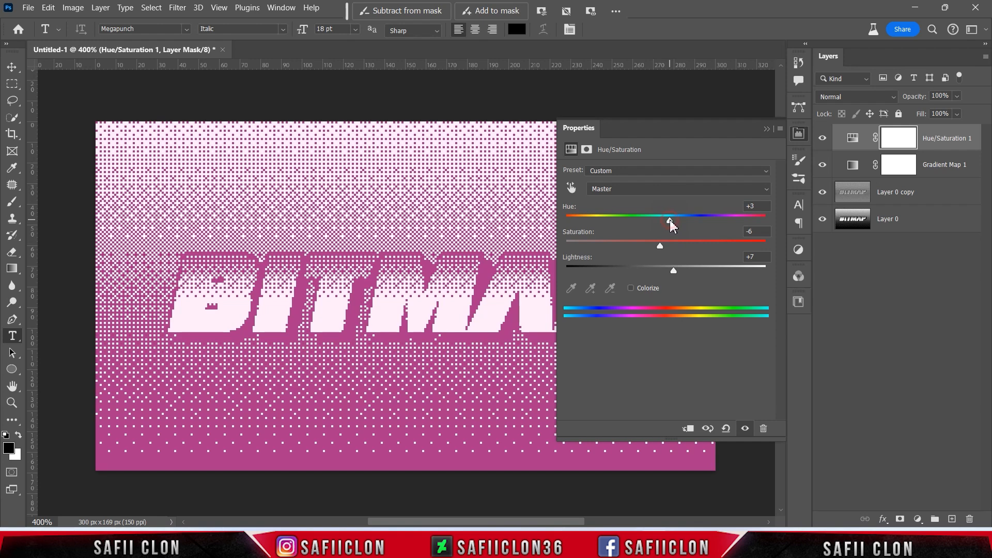
pyautogui.click(767, 131)
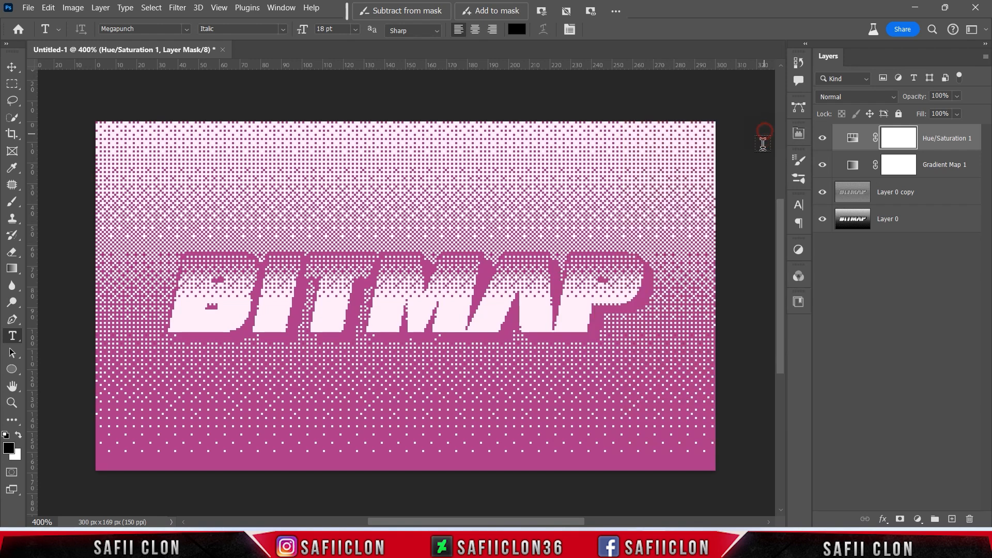
# - Compare the artwork with and without each adjustment layer, and inspect the BITMAP lettering's halftone pixels up close and at full view
pyautogui.click(823, 138)
pyautogui.click(823, 138)
pyautogui.click(826, 166)
pyautogui.click(823, 166)
pyautogui.scroll(5, 758, 238)
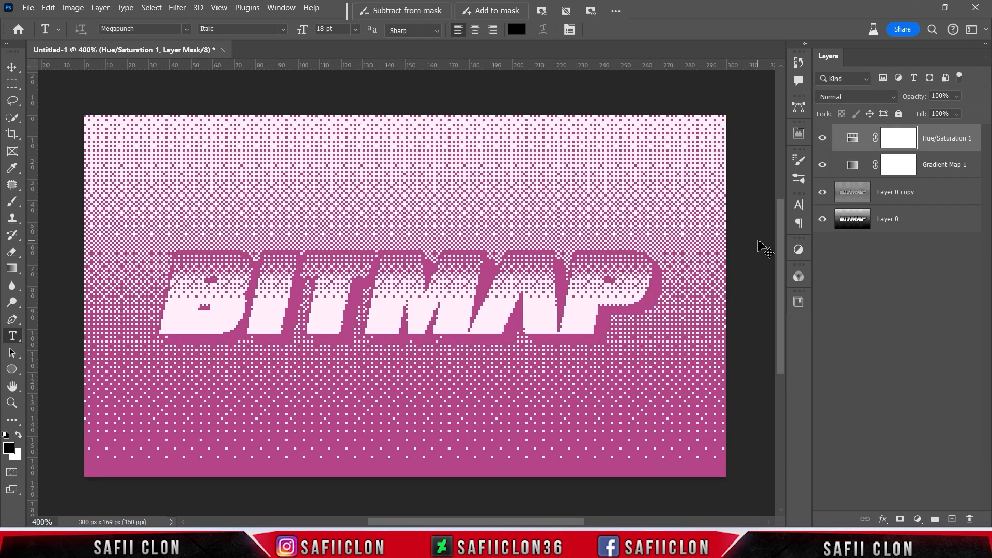
pyautogui.scroll(3, 758, 242)
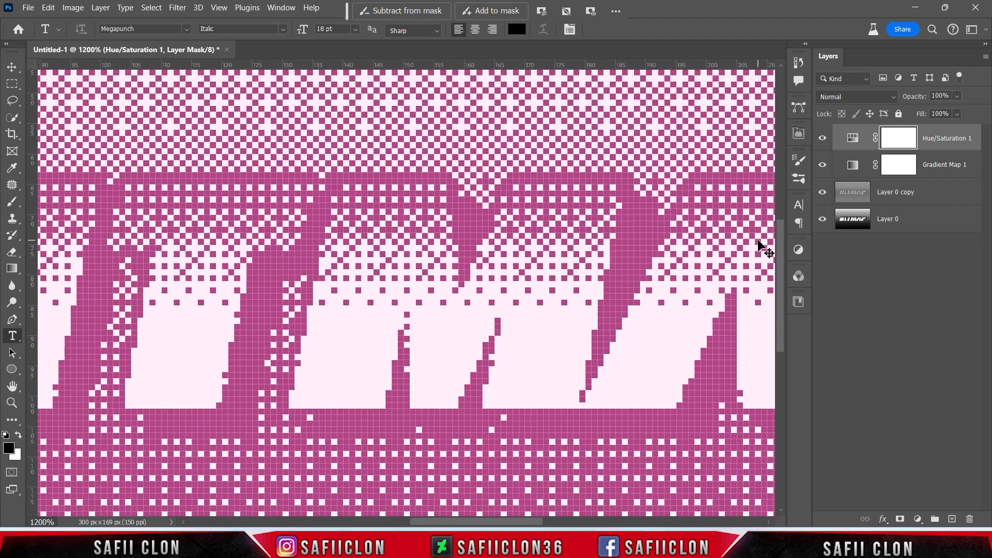
pyautogui.scroll(3, 758, 243)
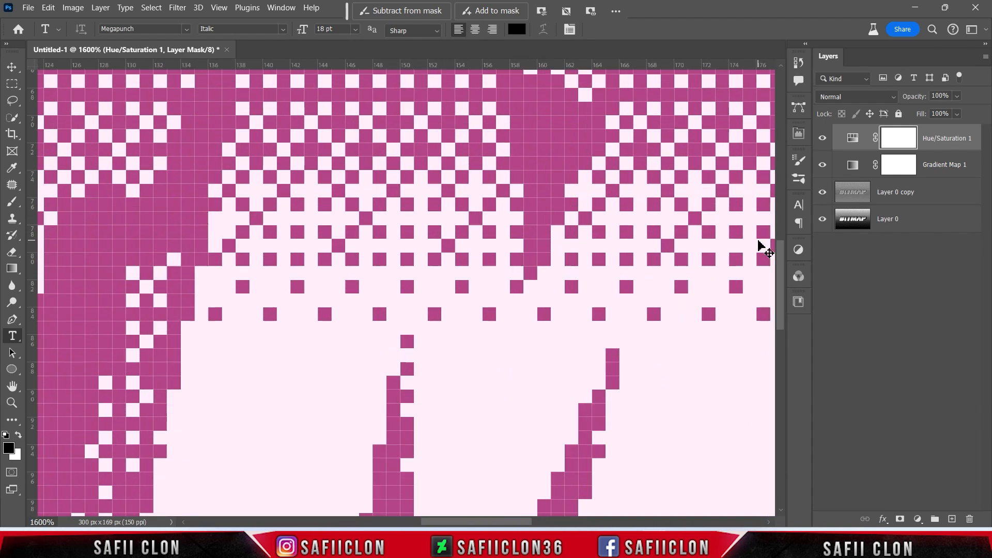
pyautogui.scroll(-2, 758, 244)
pyautogui.scroll(-5, 759, 242)
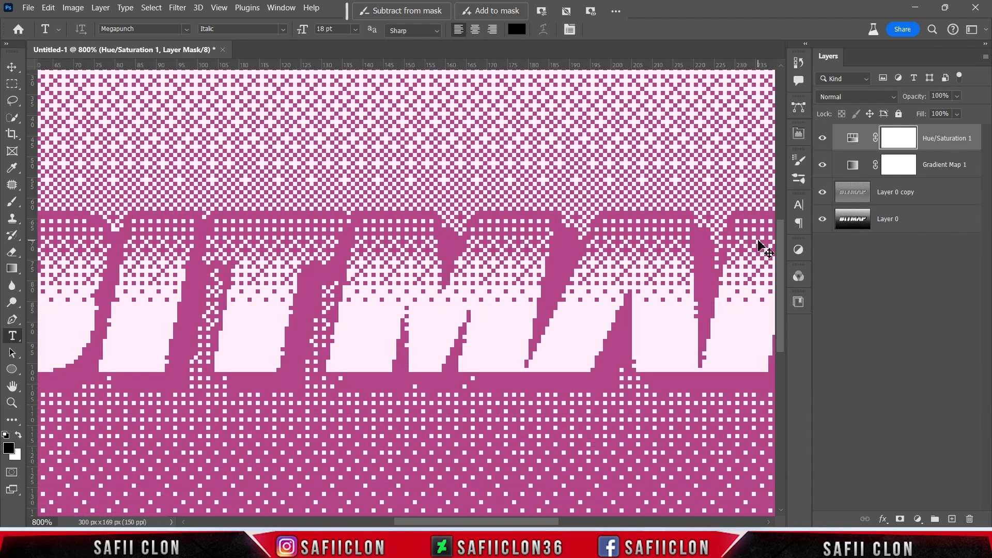
pyautogui.scroll(-4, 759, 242)
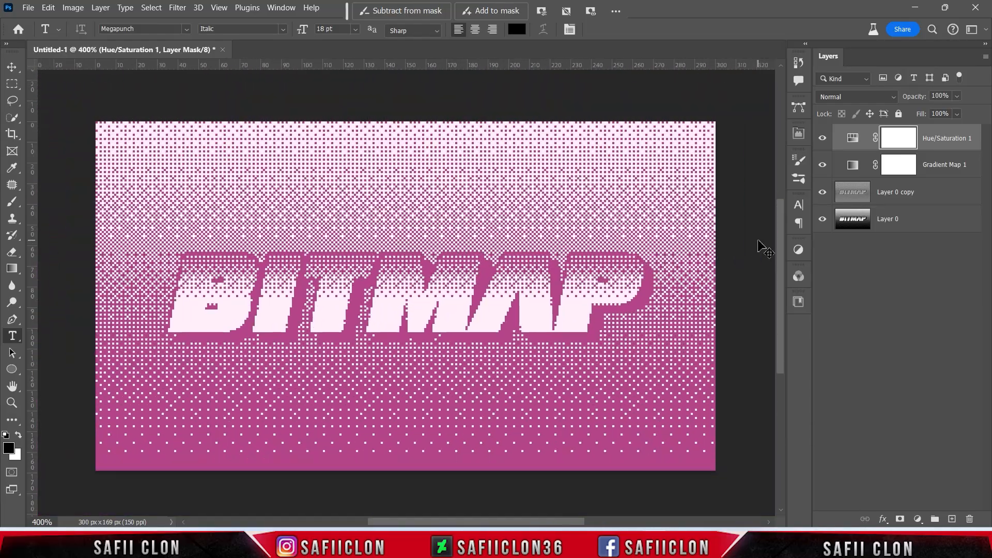
pyautogui.scroll(5, 758, 242)
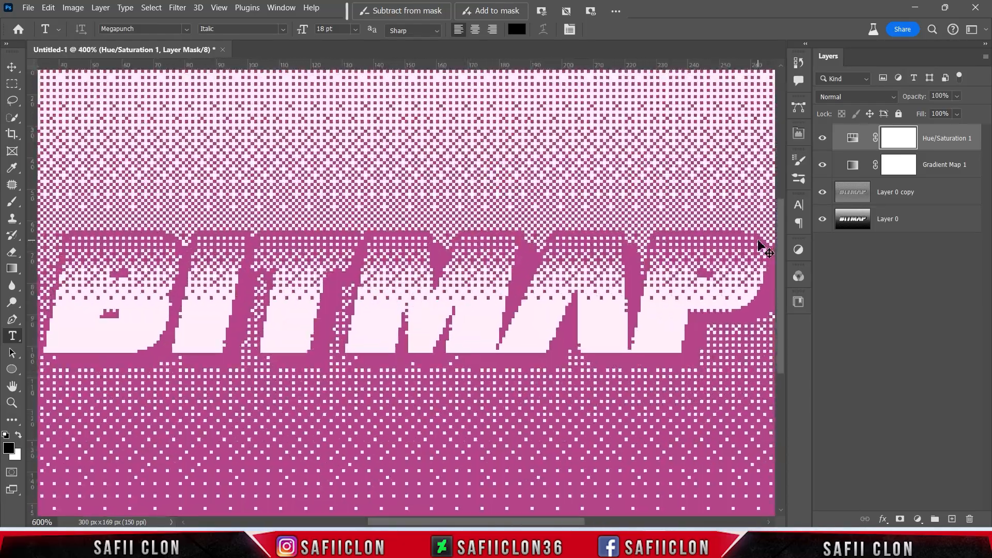
pyautogui.scroll(-3, 759, 242)
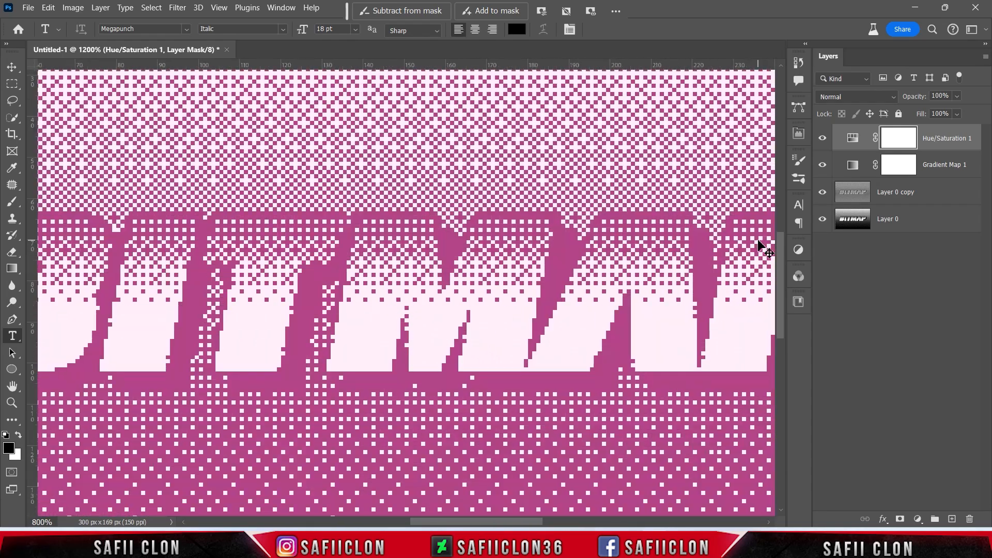